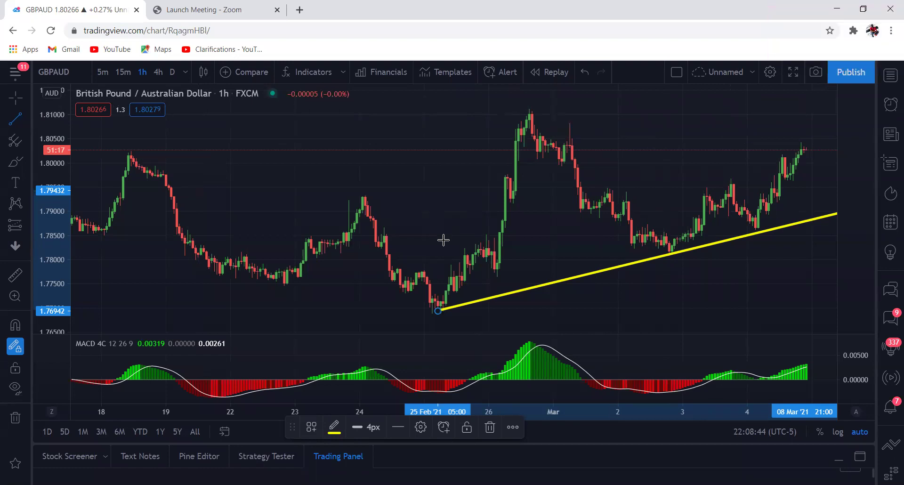
Delete the yellow trend line drawn beneath the GBPAUD candles.
{"action": "left_click_drag", "start_coordinate": [443, 240], "coordinate": [297, 240]}
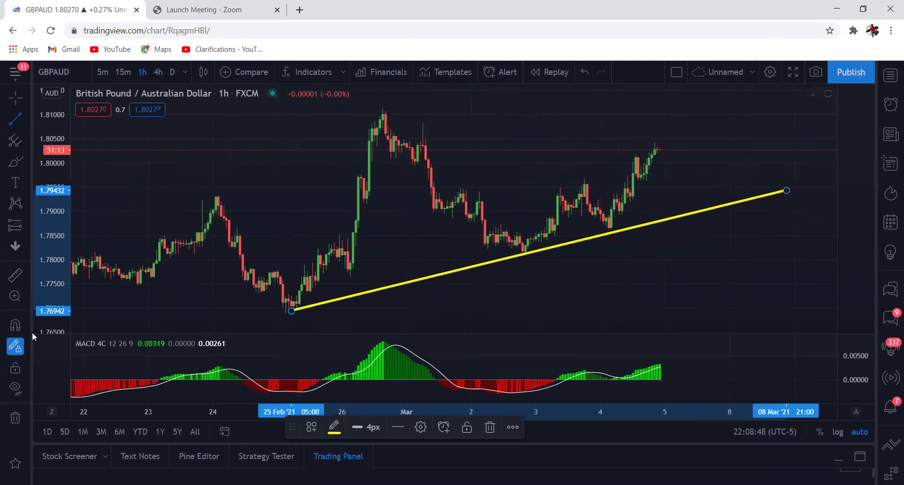
{"action": "left_click", "coordinate": [15, 417]}
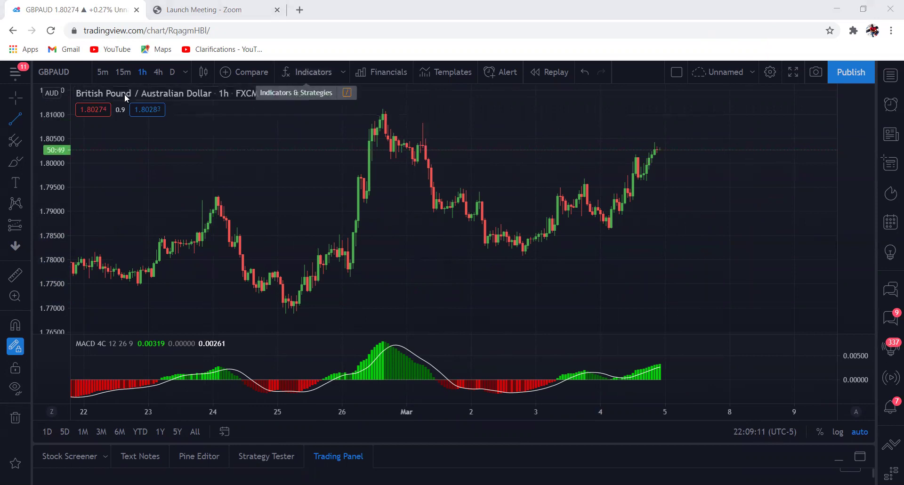
Search the indicators for "boll" and add the built-in Bollinger Bands indicator to the chart.
{"action": "left_click", "coordinate": [307, 72]}
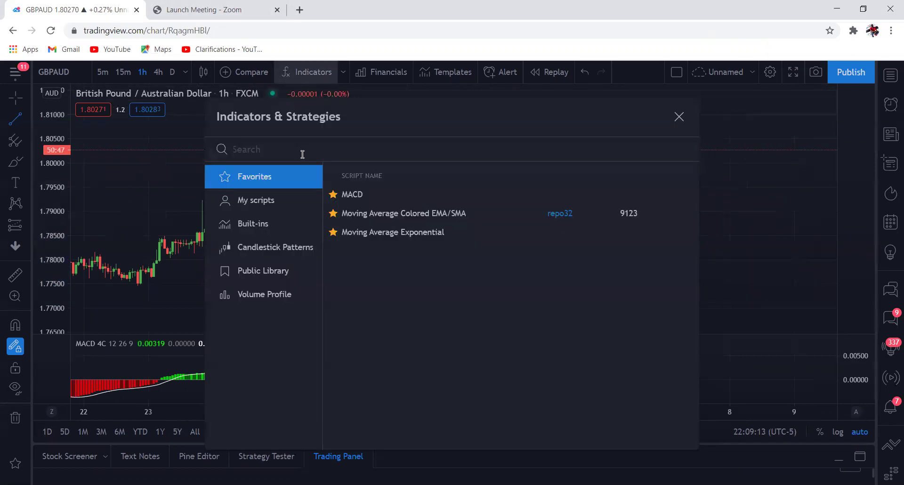
{"action": "type", "text": "boll"}
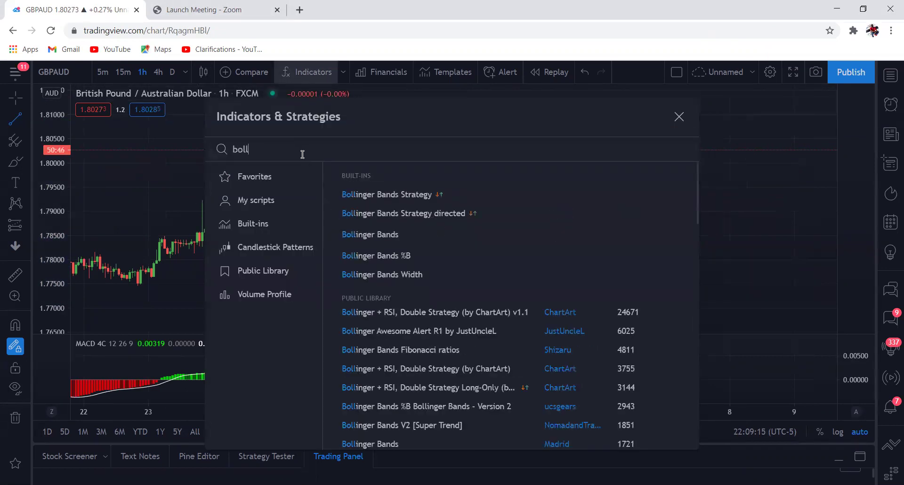
{"action": "left_click", "coordinate": [395, 234]}
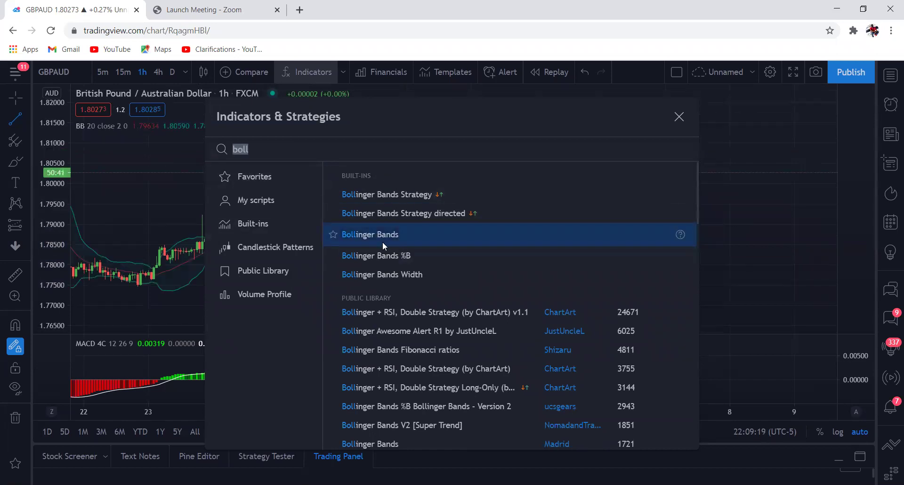
{"action": "scroll", "coordinate": [393, 262], "scroll_direction": "down", "scroll_amount": 4}
{"action": "scroll", "coordinate": [394, 264], "scroll_direction": "down", "scroll_amount": 4}
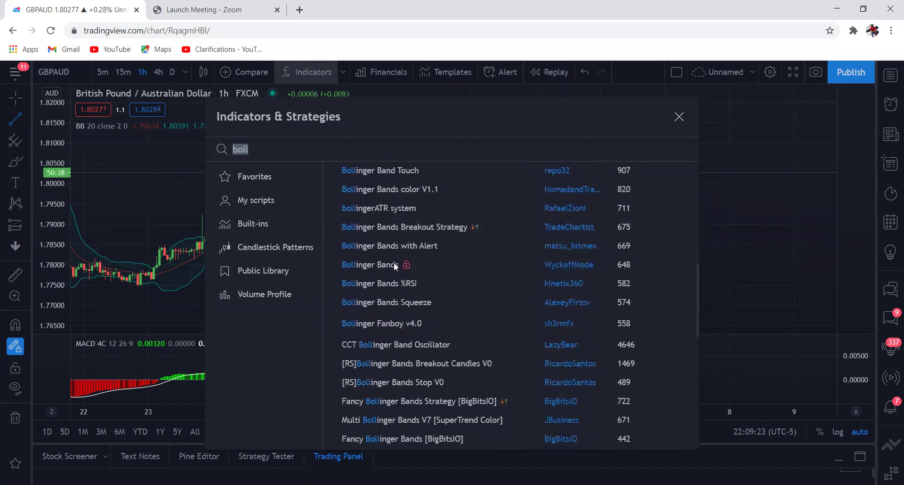
{"action": "scroll", "coordinate": [393, 261], "scroll_direction": "up", "scroll_amount": 10}
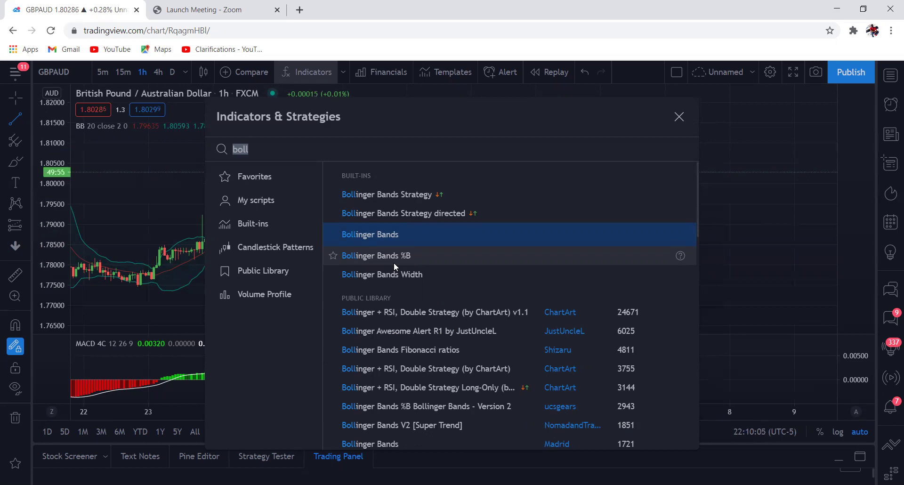
{"action": "scroll", "coordinate": [394, 262], "scroll_direction": "down", "scroll_amount": 5}
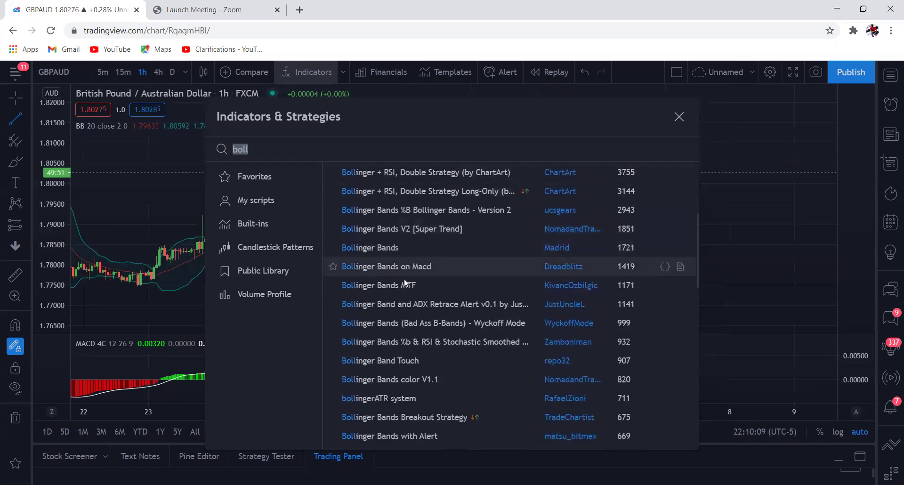
{"action": "scroll", "coordinate": [438, 311], "scroll_direction": "up", "scroll_amount": 5}
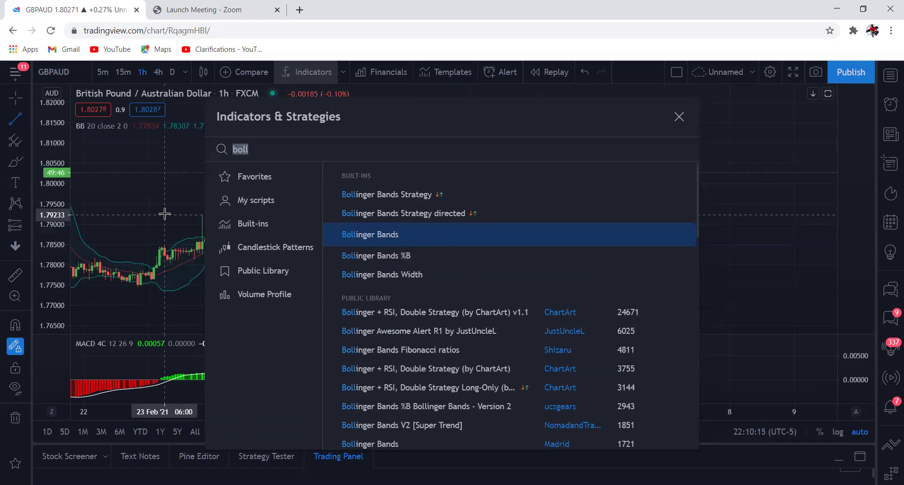
{"action": "left_click", "coordinate": [675, 120]}
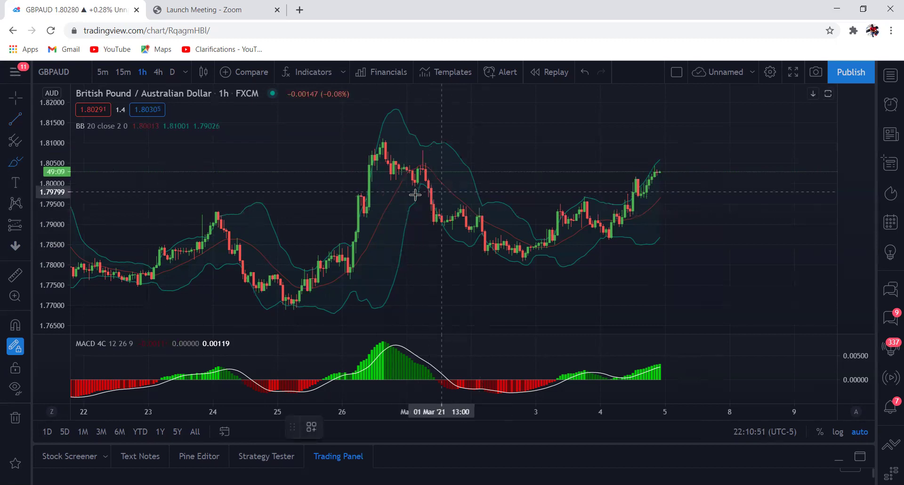
Circle the Bollinger basis line around 28 February with the Brush and review the indicator's style and input settings.
{"action": "mouse_move", "coordinate": [396, 203]}
{"action": "left_mouse_down"}
{"action": "mouse_move", "coordinate": [406, 168]}
{"action": "mouse_move", "coordinate": [396, 206]}
{"action": "left_mouse_up"}
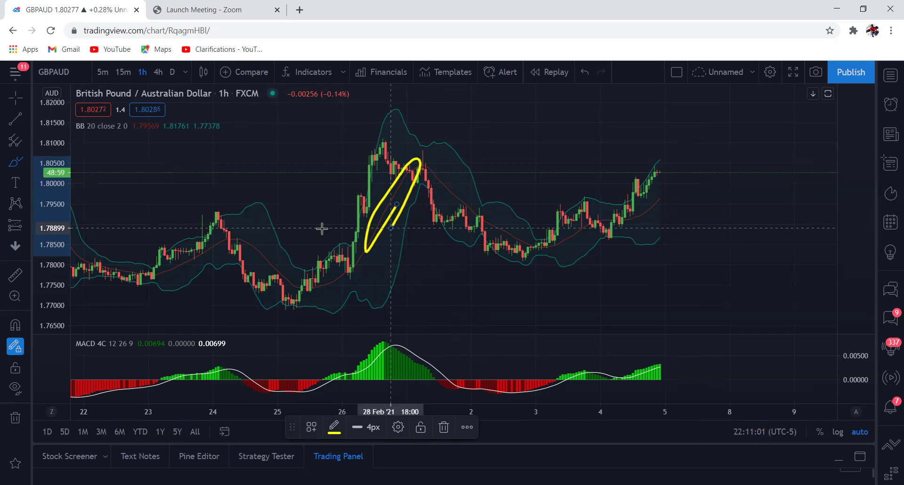
{"action": "mouse_move", "coordinate": [96, 124]}
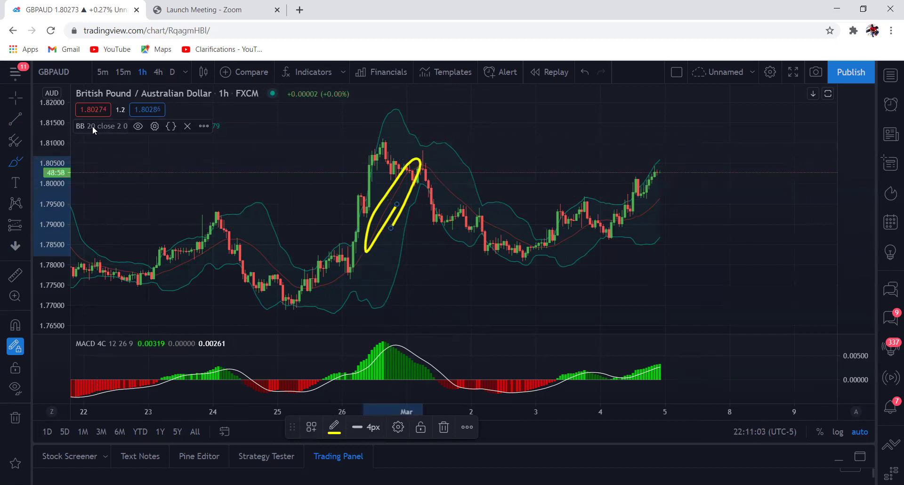
{"action": "left_click", "coordinate": [158, 124]}
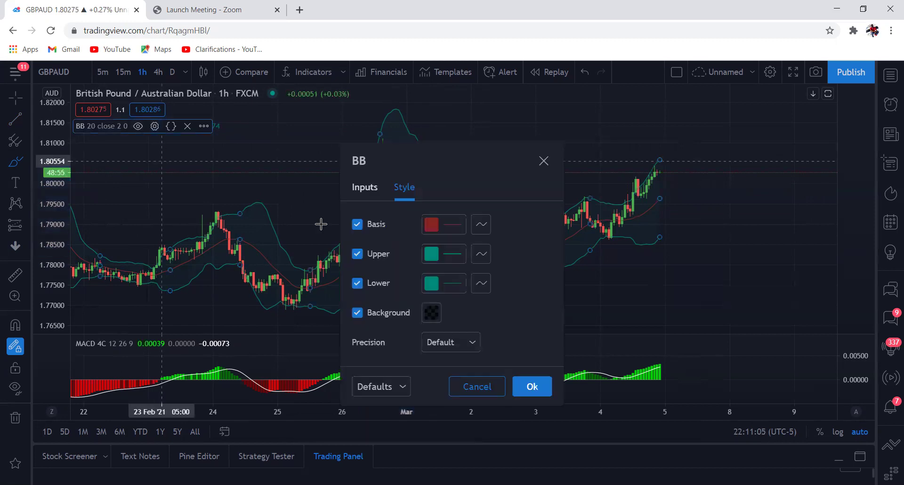
{"action": "left_click", "coordinate": [365, 192]}
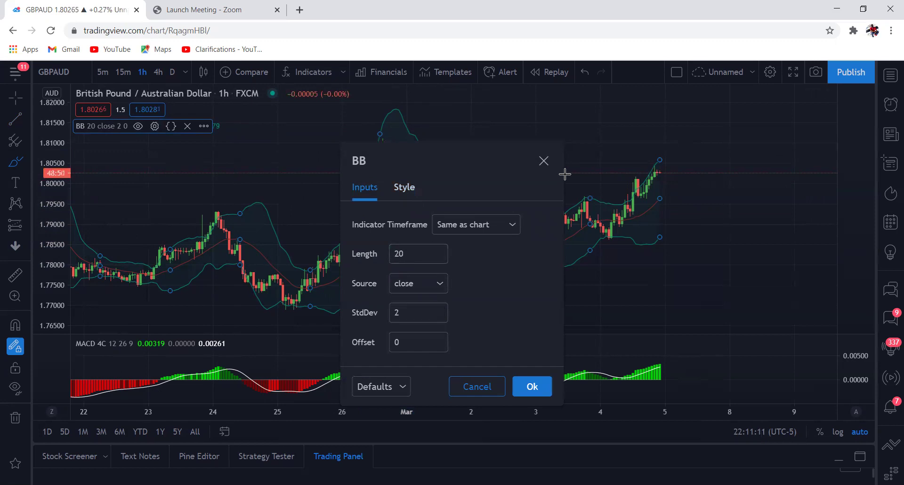
{"action": "left_click", "coordinate": [544, 161]}
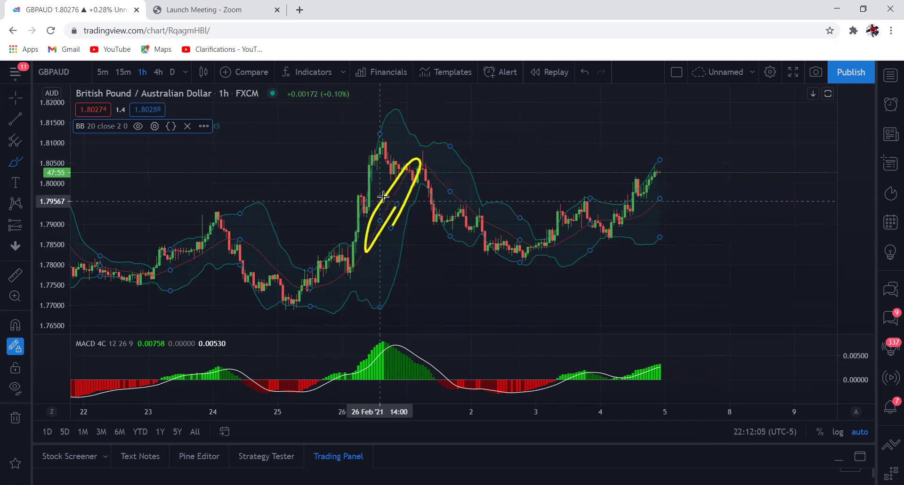
Replace the brush loop with a circle at the basis-line cross near 1 March and strokes tracing the price moves through 4 March.
{"action": "left_click", "coordinate": [14, 419]}
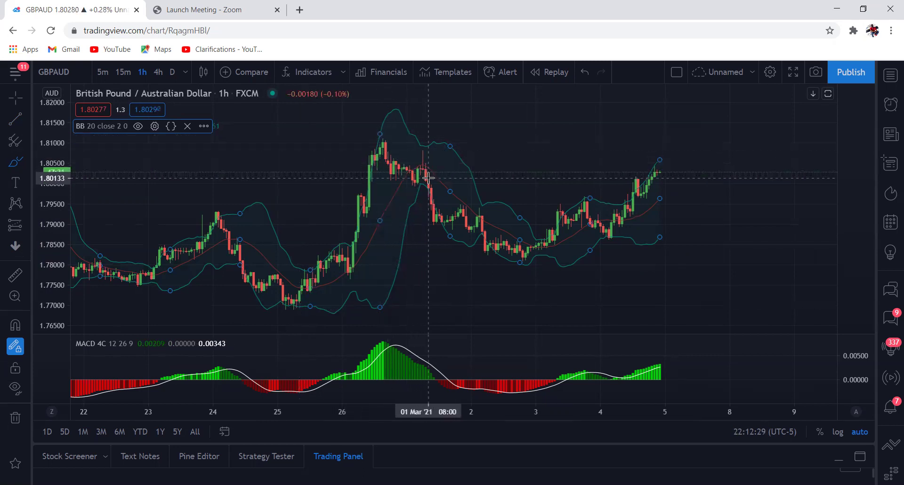
{"action": "left_click_drag", "start_coordinate": [426, 174], "coordinate": [427, 181]}
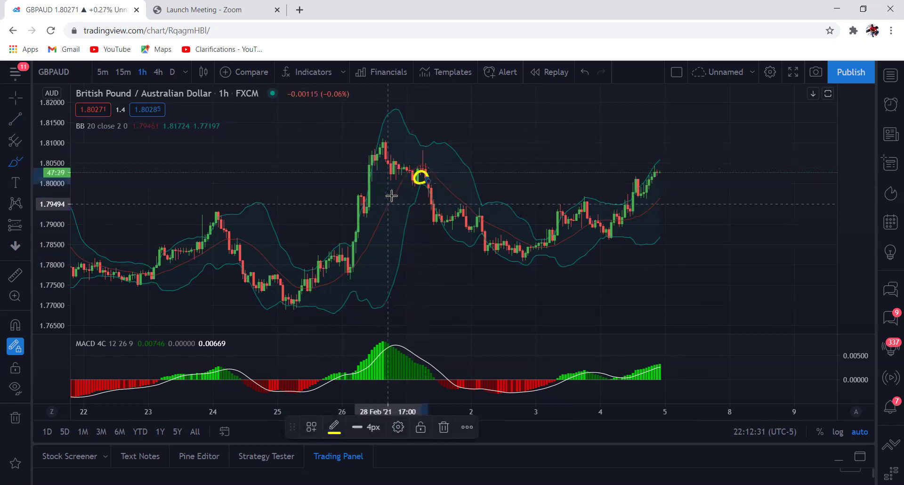
{"action": "mouse_move", "coordinate": [429, 187]}
{"action": "left_mouse_down"}
{"action": "mouse_move", "coordinate": [485, 238]}
{"action": "mouse_move", "coordinate": [525, 254]}
{"action": "mouse_move", "coordinate": [647, 182]}
{"action": "left_mouse_up"}
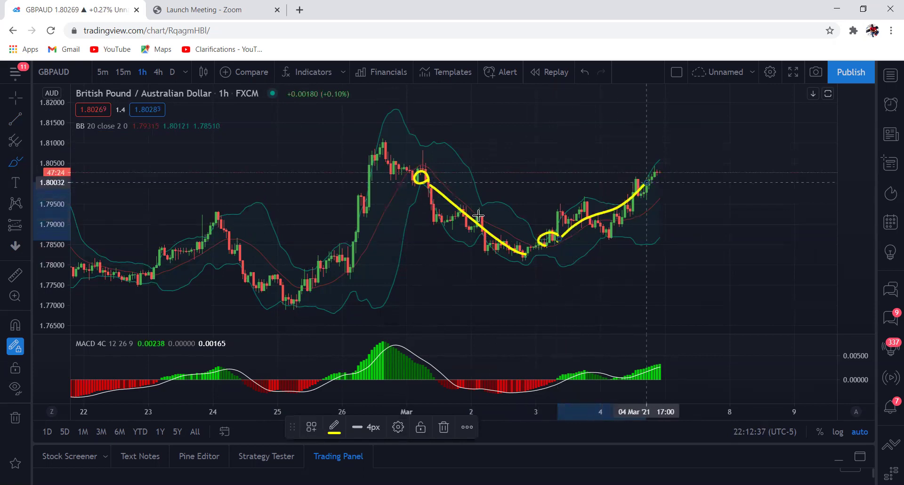
Mark earlier price points near 24 February and 11 February with small yellow brush circles.
{"action": "scroll", "coordinate": [156, 231], "scroll_direction": "left", "scroll_amount": 3}
{"action": "mouse_move", "coordinate": [275, 227]}
{"action": "left_mouse_down"}
{"action": "mouse_move", "coordinate": [277, 218]}
{"action": "mouse_move", "coordinate": [266, 223]}
{"action": "mouse_move", "coordinate": [282, 227]}
{"action": "left_mouse_up"}
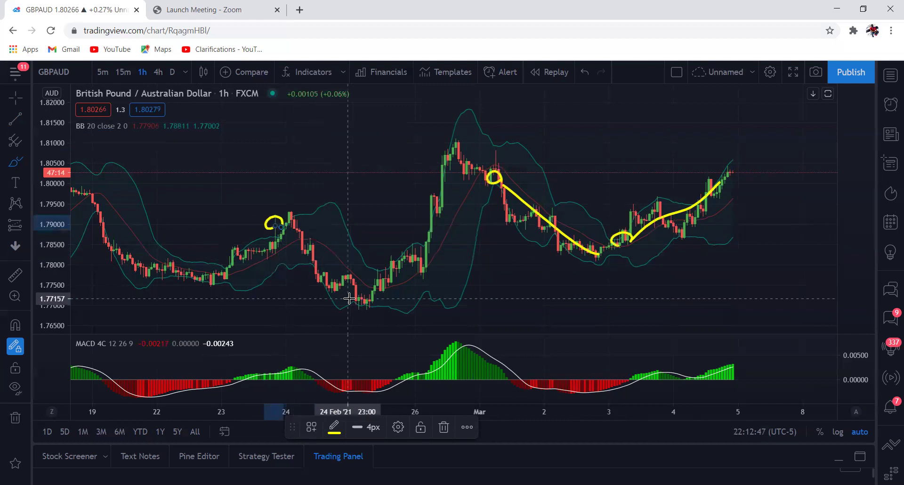
{"action": "scroll", "coordinate": [348, 299], "scroll_direction": "left", "scroll_amount": 3}
{"action": "scroll", "coordinate": [276, 262], "scroll_direction": "left", "scroll_amount": 4}
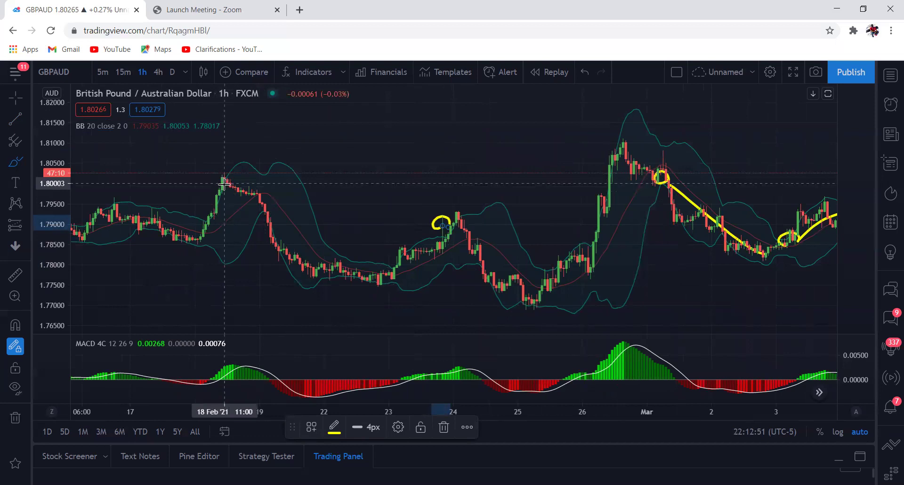
{"action": "scroll", "coordinate": [224, 184], "scroll_direction": "left", "scroll_amount": 5}
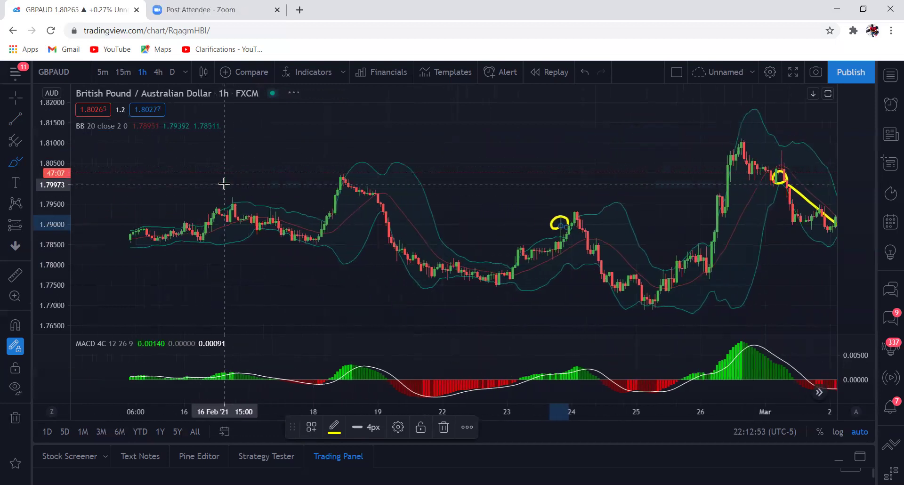
{"action": "scroll", "coordinate": [358, 200], "scroll_direction": "left", "scroll_amount": 10}
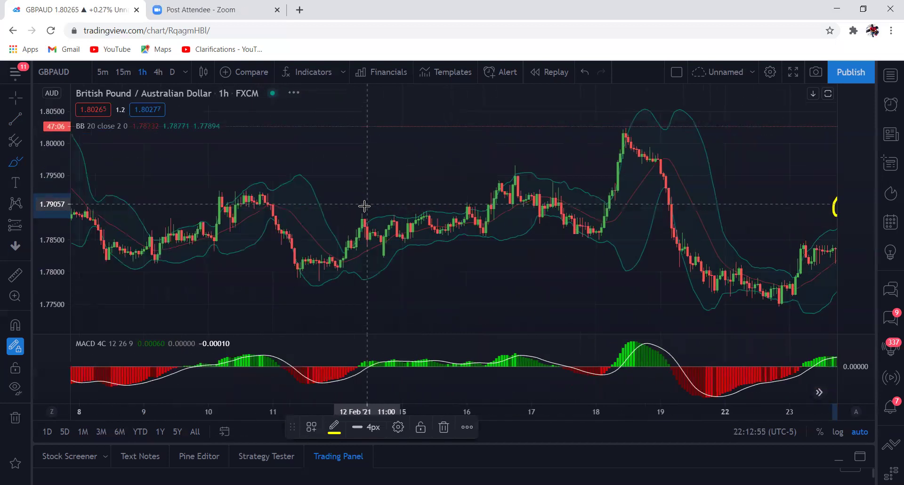
{"action": "left_click_drag", "start_coordinate": [299, 277], "coordinate": [302, 278]}
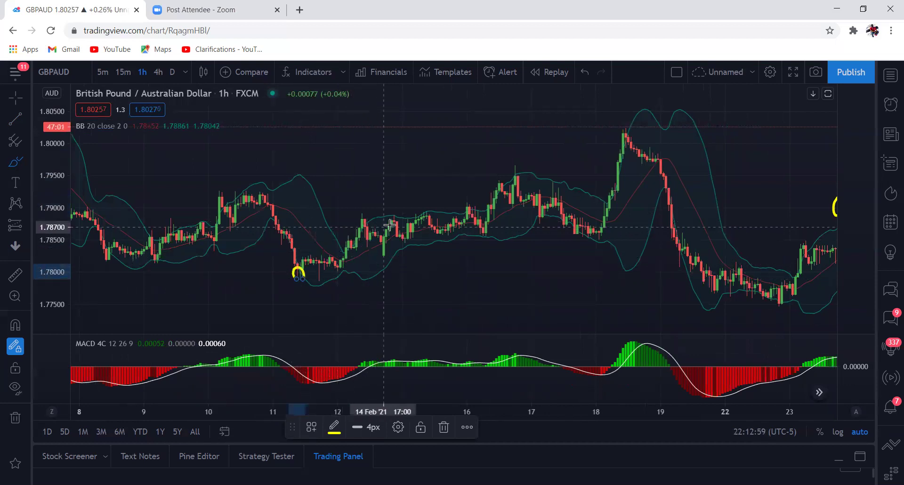
Circle the candles near 16 February with the Brush and trace the following decline and the rally up to 18 February.
{"action": "scroll", "coordinate": [399, 224], "scroll_direction": "right", "scroll_amount": 20}
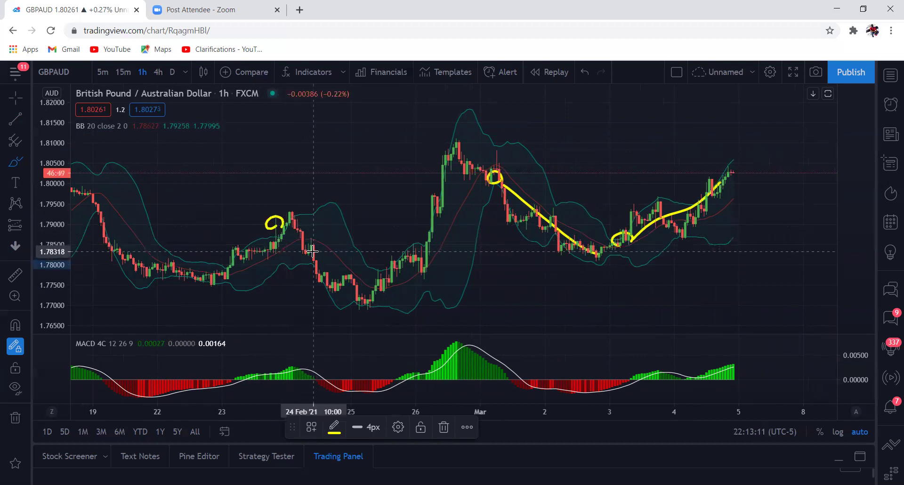
{"action": "scroll", "coordinate": [312, 252], "scroll_direction": "left", "scroll_amount": 5}
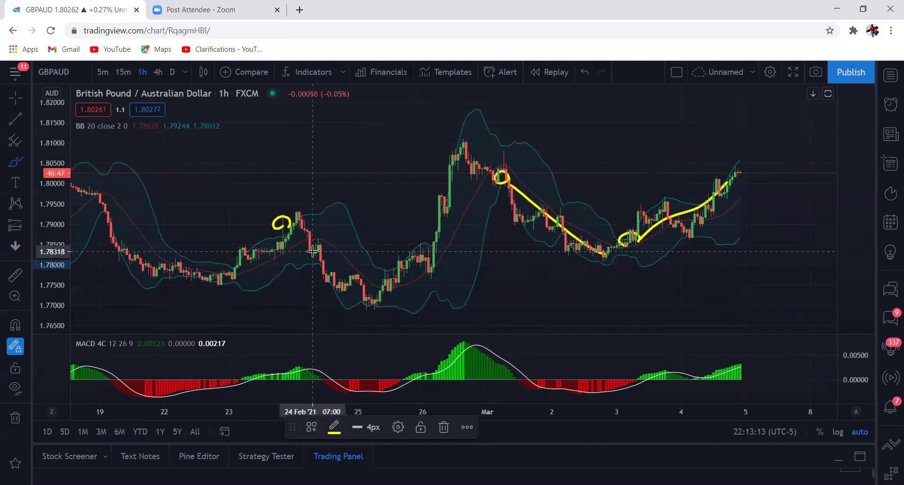
{"action": "scroll", "coordinate": [312, 252], "scroll_direction": "left", "scroll_amount": 20}
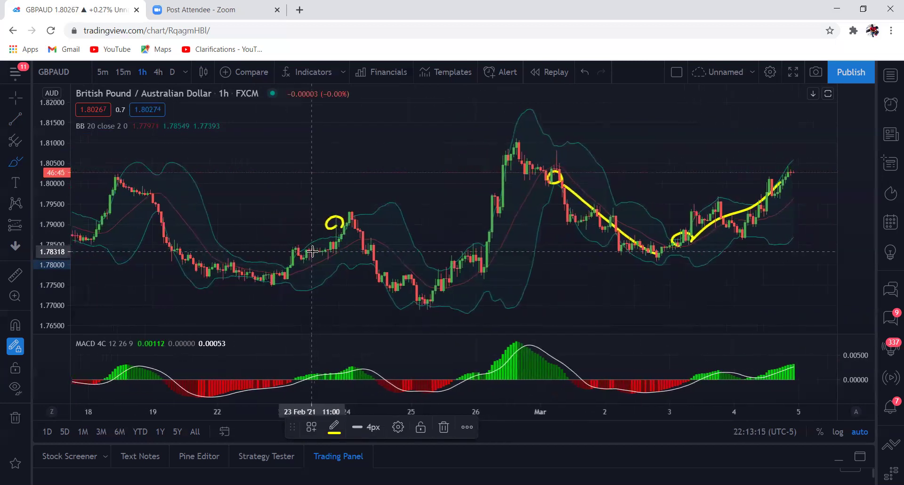
{"action": "scroll", "coordinate": [312, 252], "scroll_direction": "left", "scroll_amount": 1}
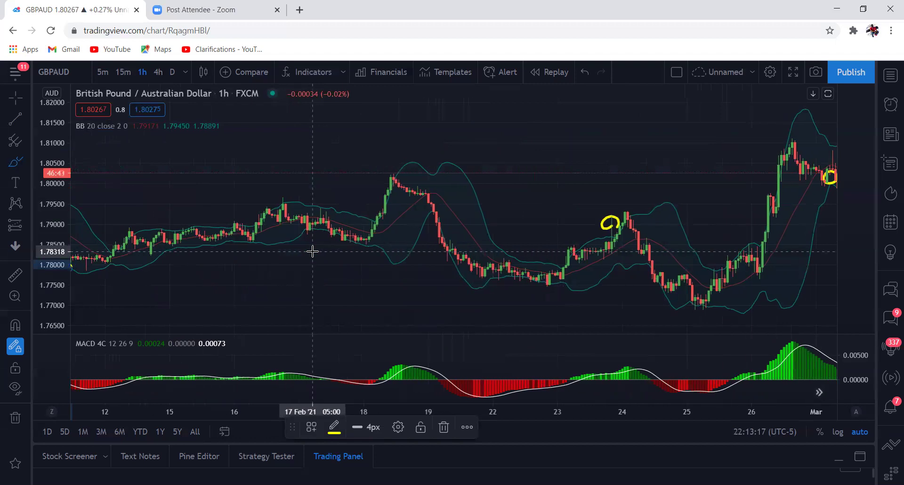
{"action": "scroll", "coordinate": [312, 251], "scroll_direction": "left", "scroll_amount": 9}
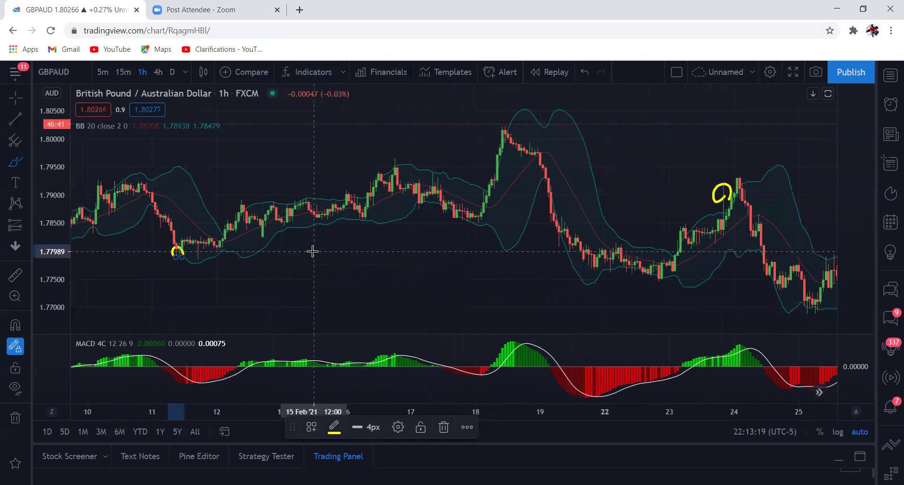
{"action": "scroll", "coordinate": [312, 251], "scroll_direction": "right", "scroll_amount": 6}
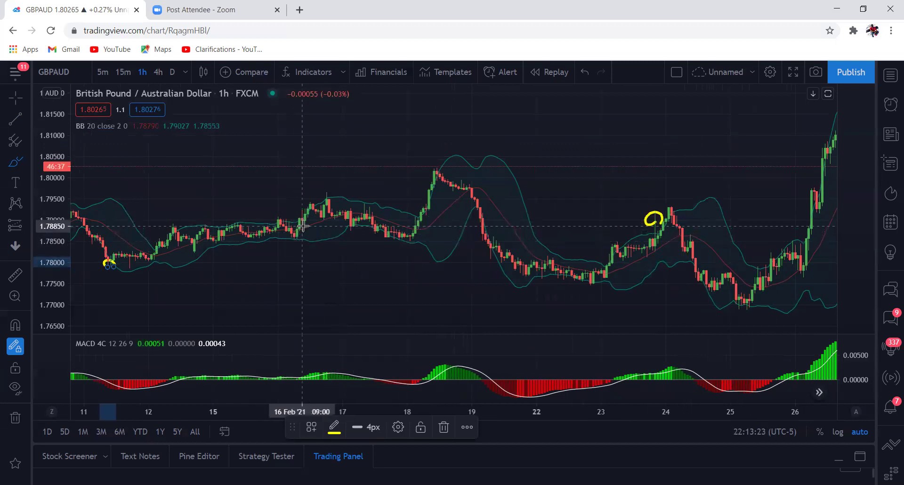
{"action": "mouse_move", "coordinate": [313, 209]}
{"action": "left_mouse_down"}
{"action": "mouse_move", "coordinate": [307, 222]}
{"action": "mouse_move", "coordinate": [404, 237]}
{"action": "mouse_move", "coordinate": [349, 221]}
{"action": "mouse_move", "coordinate": [372, 219]}
{"action": "mouse_move", "coordinate": [359, 229]}
{"action": "left_mouse_up"}
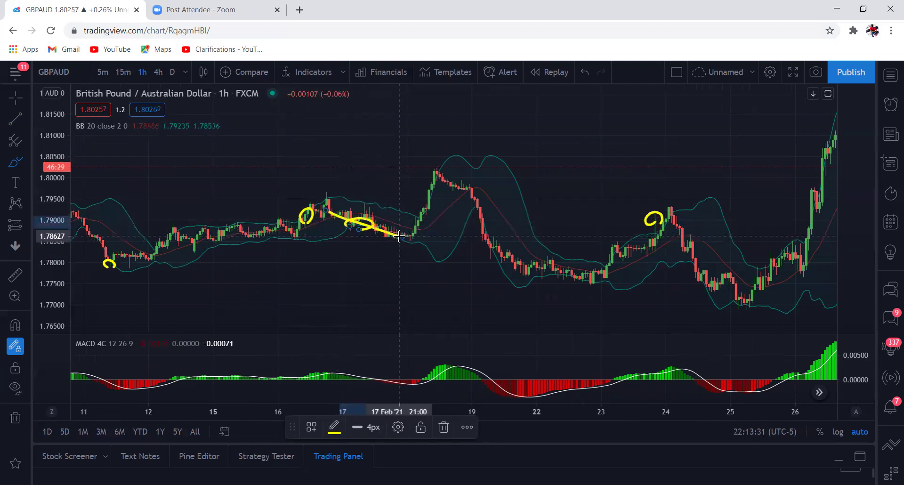
{"action": "left_click_drag", "start_coordinate": [399, 237], "coordinate": [442, 174]}
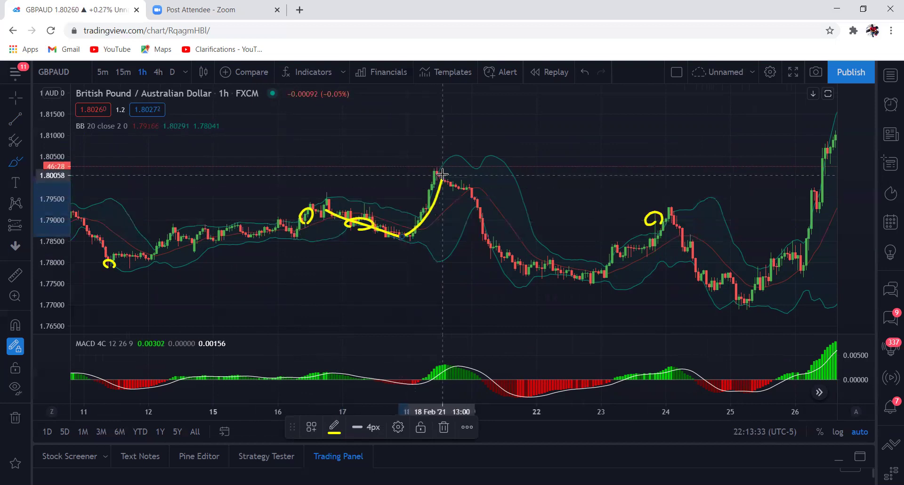
Remove all brush drawings from the chart and return to the latest candles.
{"action": "scroll", "coordinate": [442, 174], "scroll_direction": "right", "scroll_amount": 10}
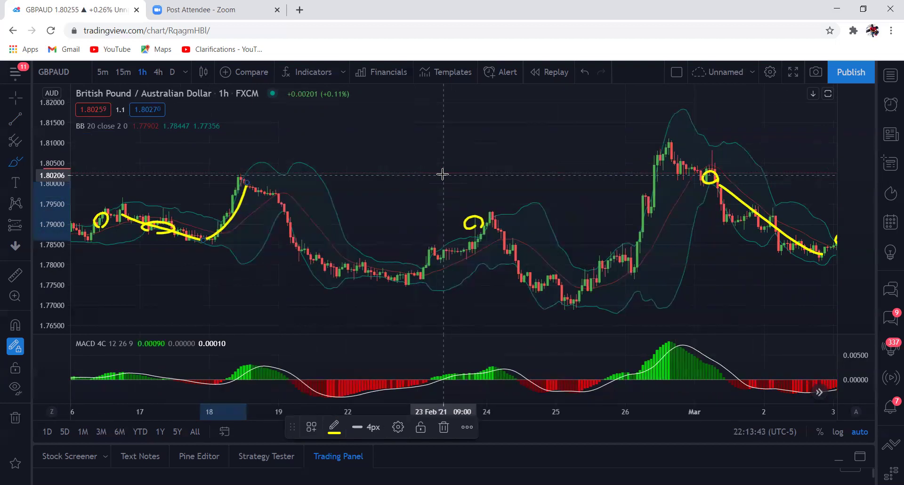
{"action": "left_click", "coordinate": [15, 418]}
{"action": "scroll", "coordinate": [517, 239], "scroll_direction": "right", "scroll_amount": 10}
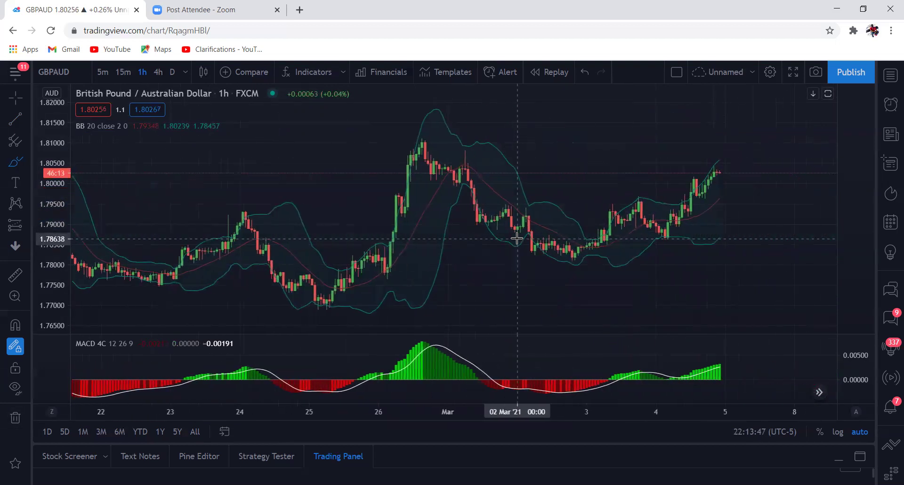
{"action": "scroll", "coordinate": [517, 239], "scroll_direction": "right", "scroll_amount": 2}
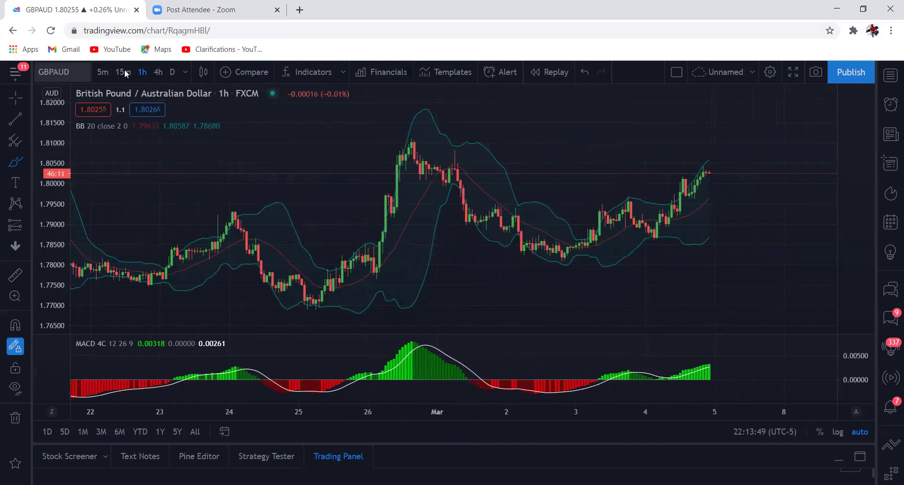
Open Discord in a new browser tab and go to the pips-n-profits channel of the Wall Street Family server.
{"action": "left_click", "coordinate": [300, 10]}
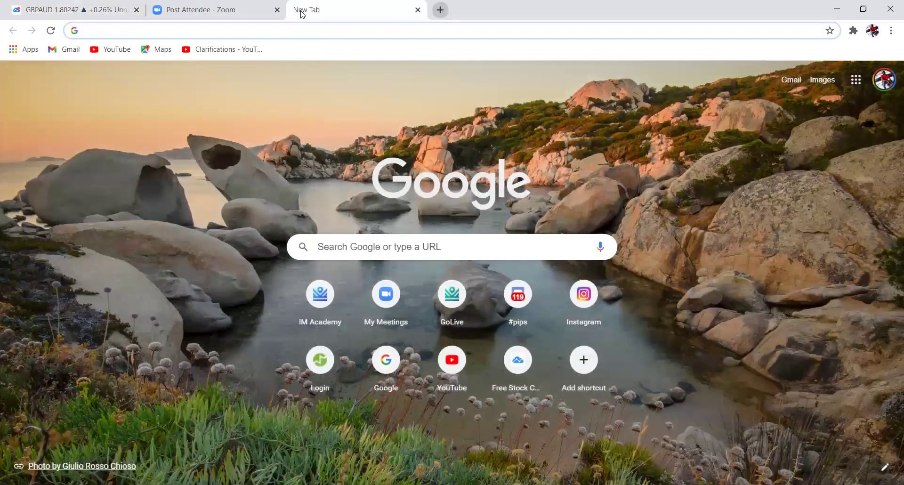
{"action": "type", "text": "dis"}
{"action": "key", "text": "Return"}
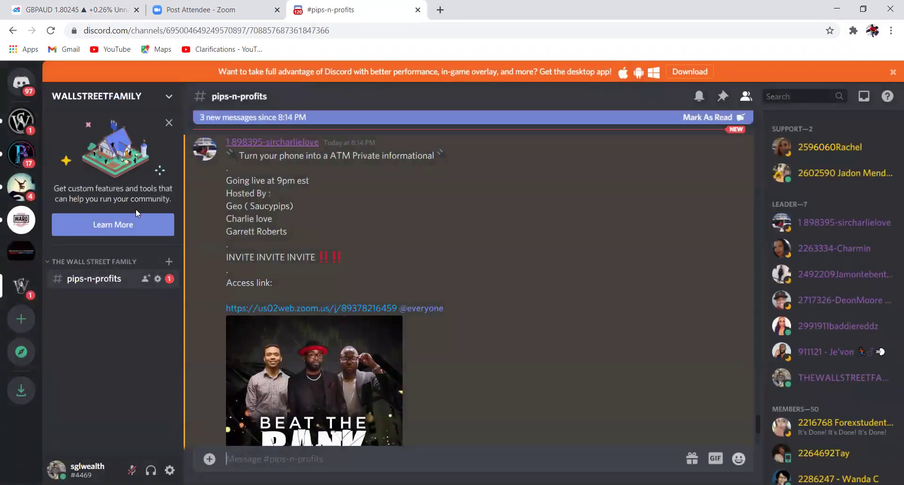
{"action": "left_click", "coordinate": [25, 133]}
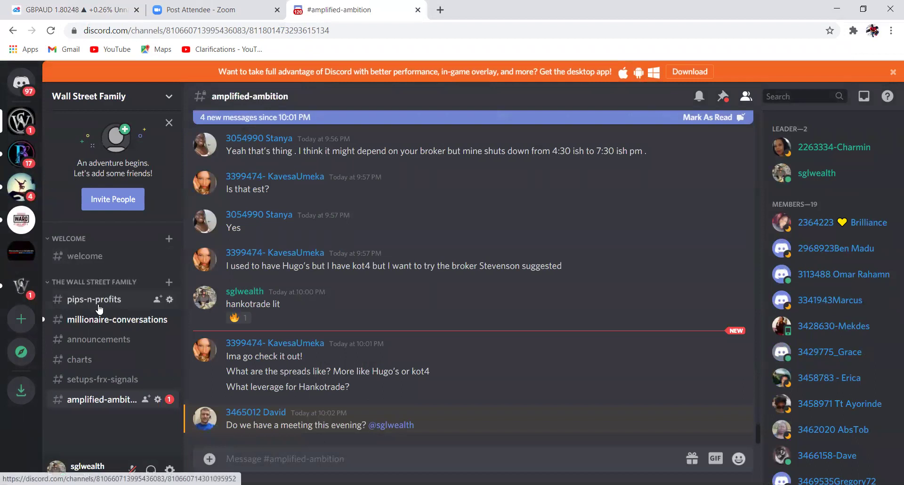
{"action": "left_click", "coordinate": [99, 306]}
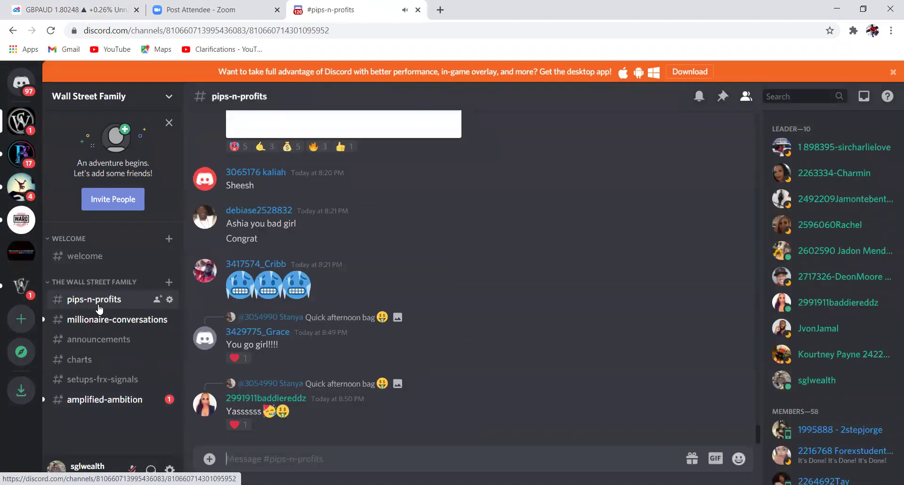
Look back through the pips-n-profits posts for shared trade results and examine the GBPNZD buy 0.50 position screenshot up close.
{"action": "scroll", "coordinate": [325, 354], "scroll_direction": "up", "scroll_amount": 4}
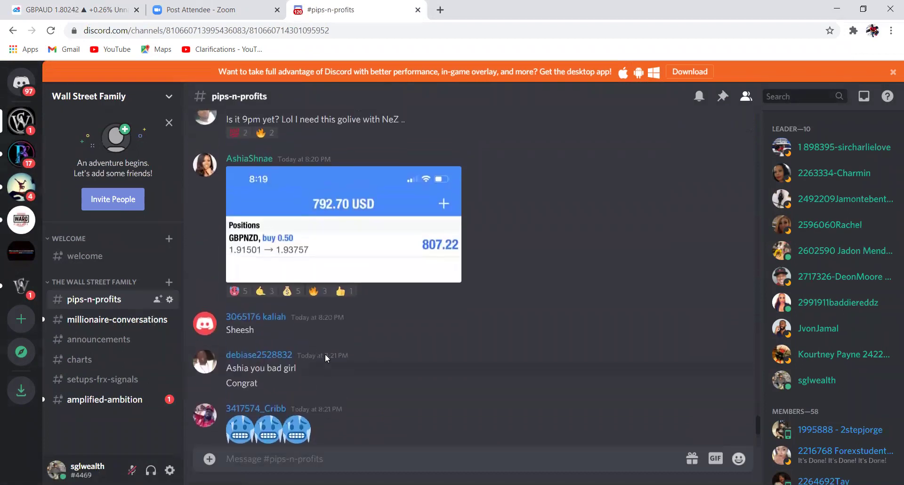
{"action": "scroll", "coordinate": [325, 354], "scroll_direction": "up", "scroll_amount": 8}
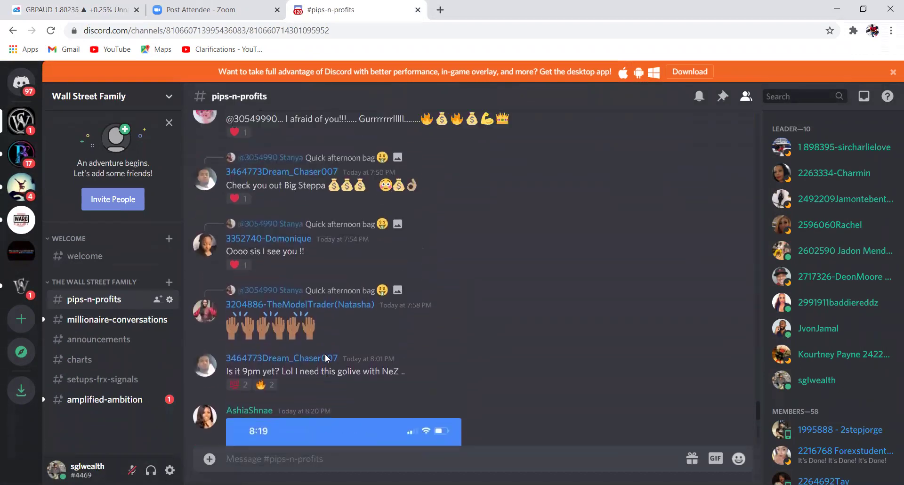
{"action": "scroll", "coordinate": [326, 358], "scroll_direction": "up", "scroll_amount": 8}
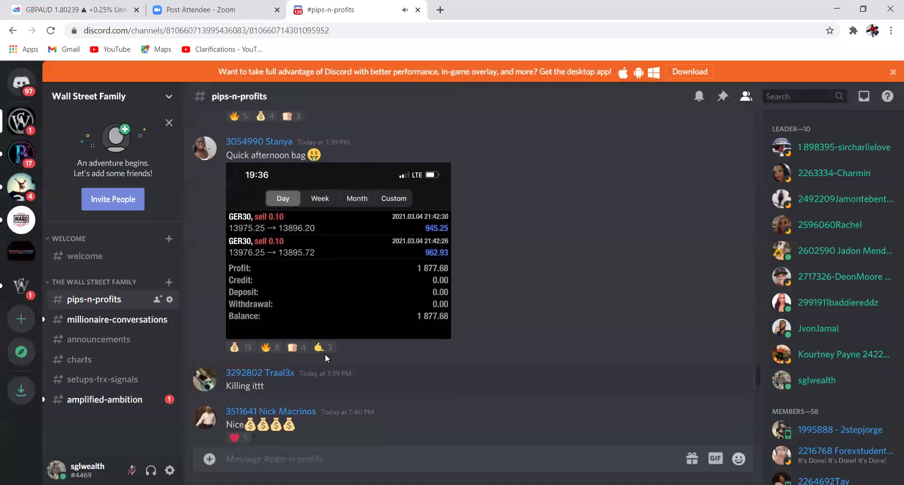
{"action": "scroll", "coordinate": [325, 358], "scroll_direction": "up", "scroll_amount": 5}
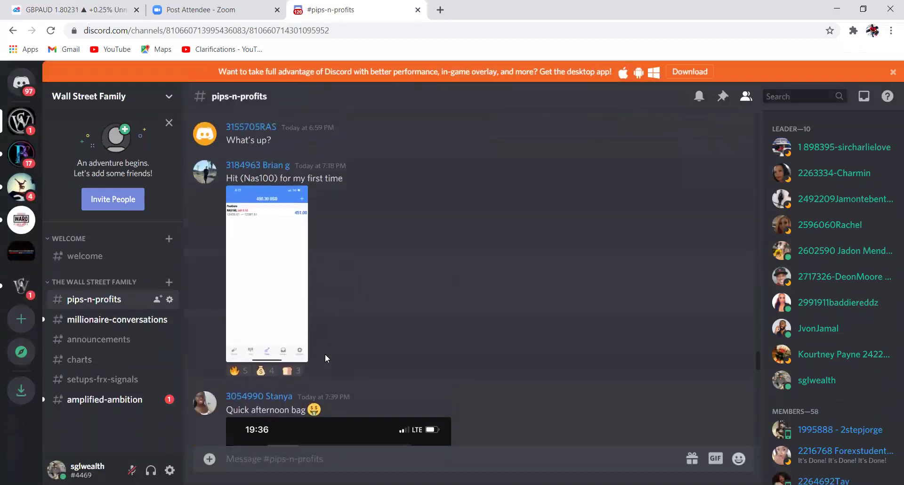
{"action": "scroll", "coordinate": [320, 302], "scroll_direction": "up", "scroll_amount": 10}
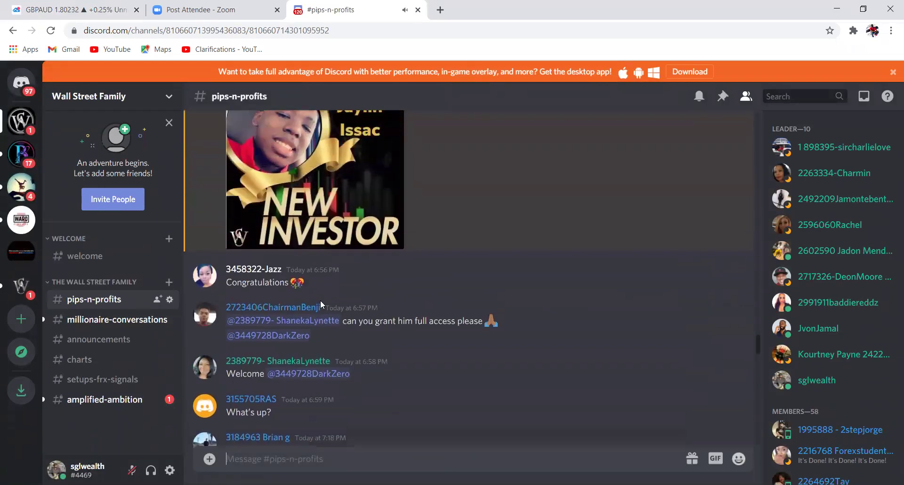
{"action": "scroll", "coordinate": [320, 301], "scroll_direction": "up", "scroll_amount": 3}
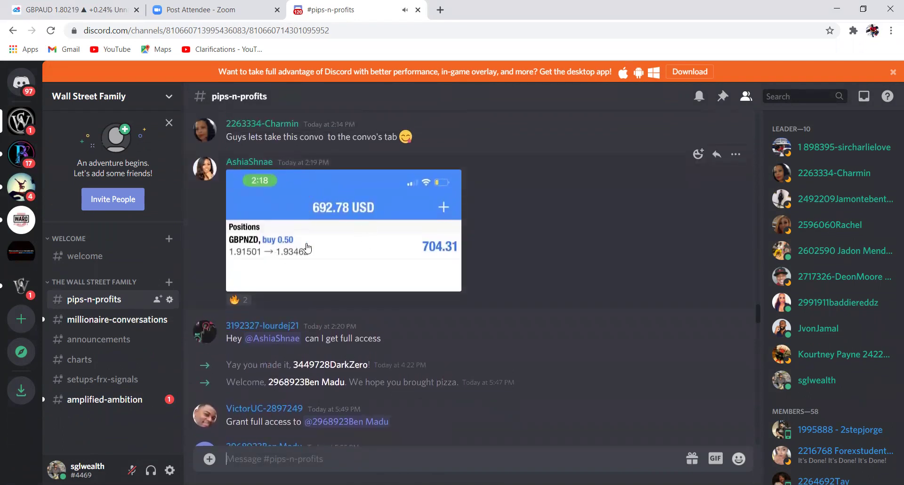
{"action": "scroll", "coordinate": [288, 178], "scroll_direction": "up", "scroll_amount": 3}
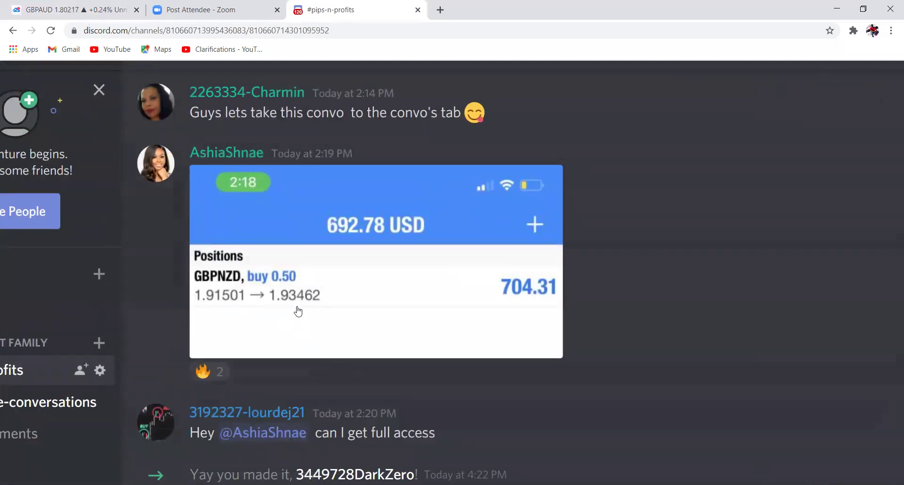
{"action": "scroll", "coordinate": [297, 308], "scroll_direction": "down", "scroll_amount": 3}
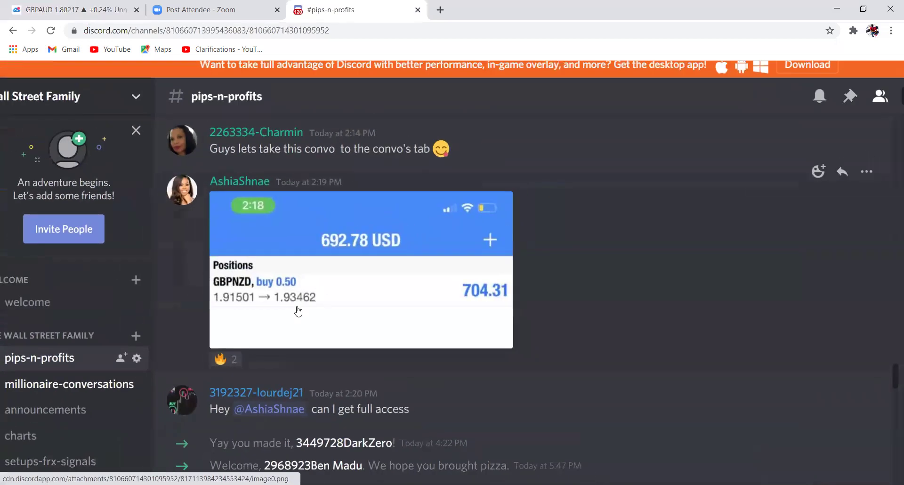
Switch back to the TradingView chart and trace the rally from 25 February, the decline to 3 March and the matching MACD wave with the Brush.
{"action": "left_click", "coordinate": [82, 6]}
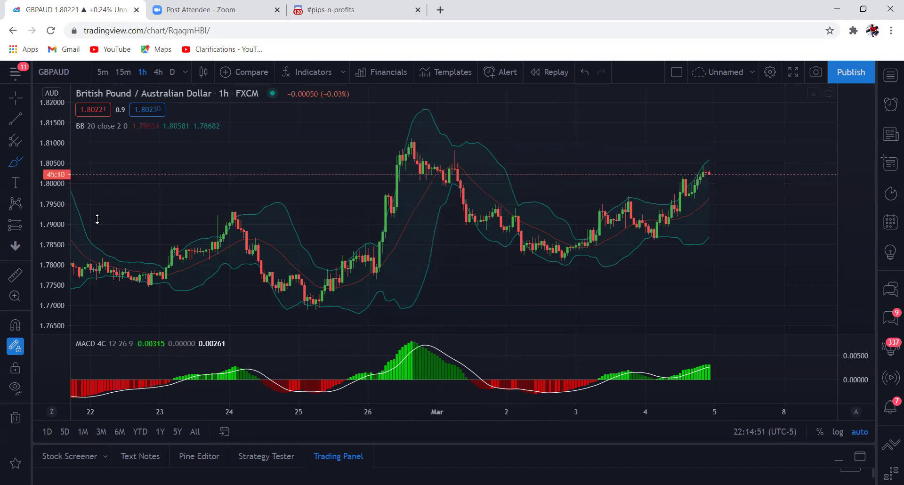
{"action": "mouse_move", "coordinate": [325, 301]}
{"action": "left_mouse_down"}
{"action": "mouse_move", "coordinate": [412, 136]}
{"action": "mouse_move", "coordinate": [538, 204]}
{"action": "mouse_move", "coordinate": [584, 242]}
{"action": "left_mouse_up"}
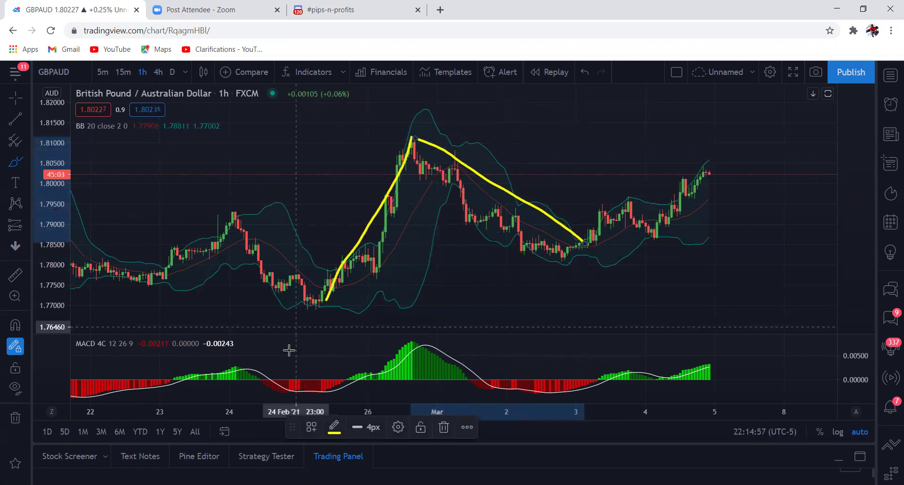
{"action": "mouse_move", "coordinate": [294, 388]}
{"action": "left_mouse_down"}
{"action": "mouse_move", "coordinate": [371, 371]}
{"action": "mouse_move", "coordinate": [400, 347]}
{"action": "mouse_move", "coordinate": [440, 346]}
{"action": "mouse_move", "coordinate": [529, 391]}
{"action": "left_mouse_up"}
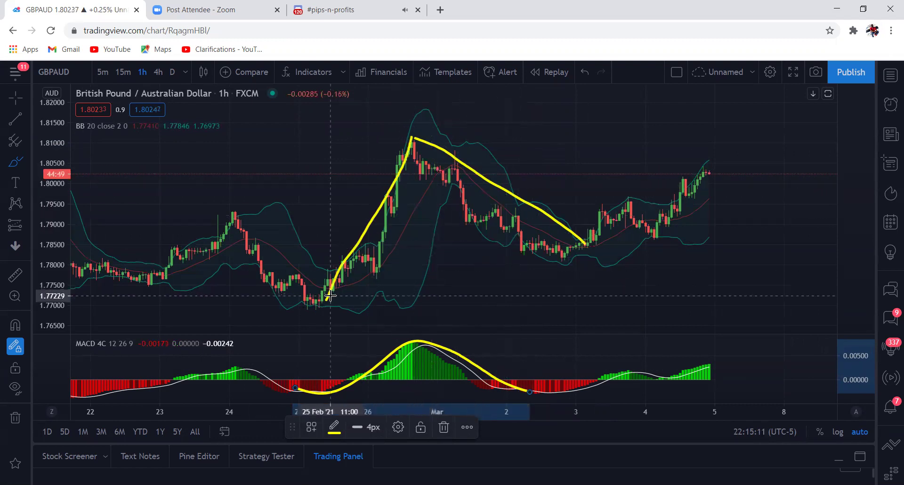
{"action": "left_click_drag", "start_coordinate": [331, 295], "coordinate": [405, 141]}
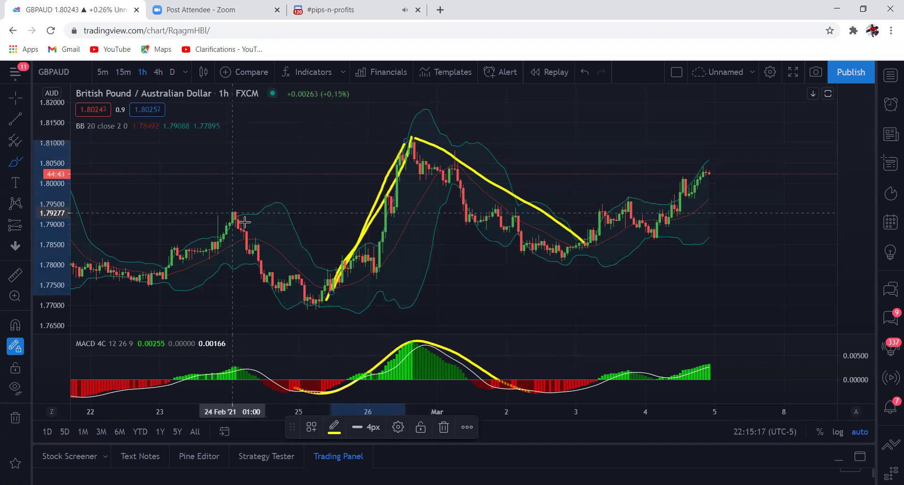
Circle the price high near 24 February and place a horizontal ray from it at about 1.7925.
{"action": "mouse_move", "coordinate": [247, 229]}
{"action": "left_mouse_down"}
{"action": "mouse_move", "coordinate": [217, 215]}
{"action": "mouse_move", "coordinate": [238, 233]}
{"action": "left_mouse_up"}
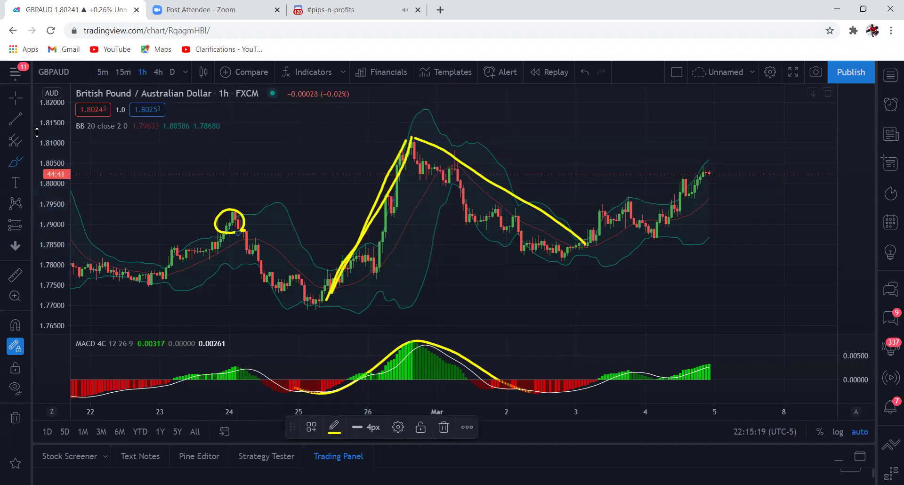
{"action": "left_click", "coordinate": [26, 120]}
{"action": "left_click", "coordinate": [85, 236]}
{"action": "left_click", "coordinate": [228, 213]}
Brush a second stroke along the decline after the peak, close the Discord tab, and circle the low near 25 February.
{"action": "left_click", "coordinate": [17, 163]}
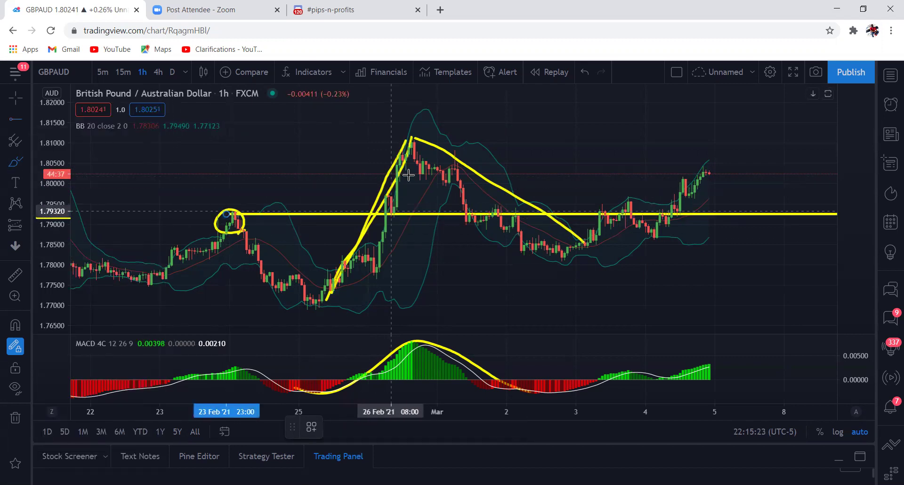
{"action": "left_click_drag", "start_coordinate": [408, 153], "coordinate": [481, 193]}
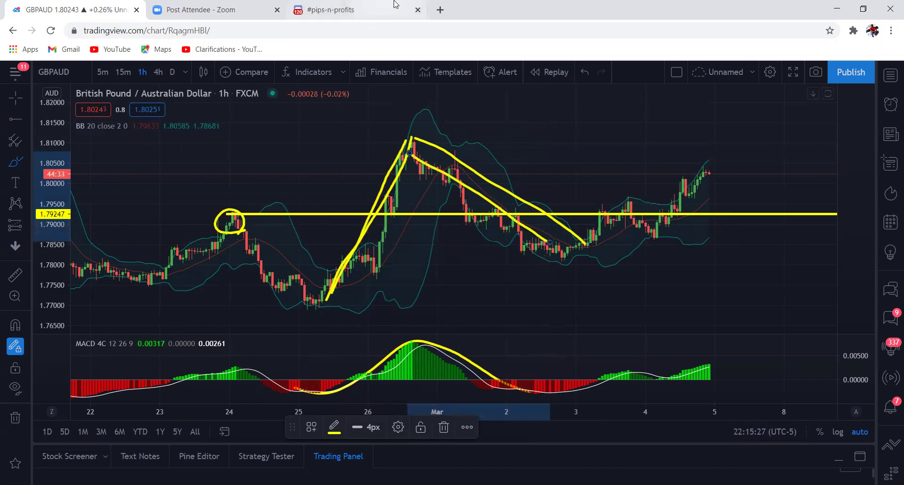
{"action": "left_click", "coordinate": [419, 10]}
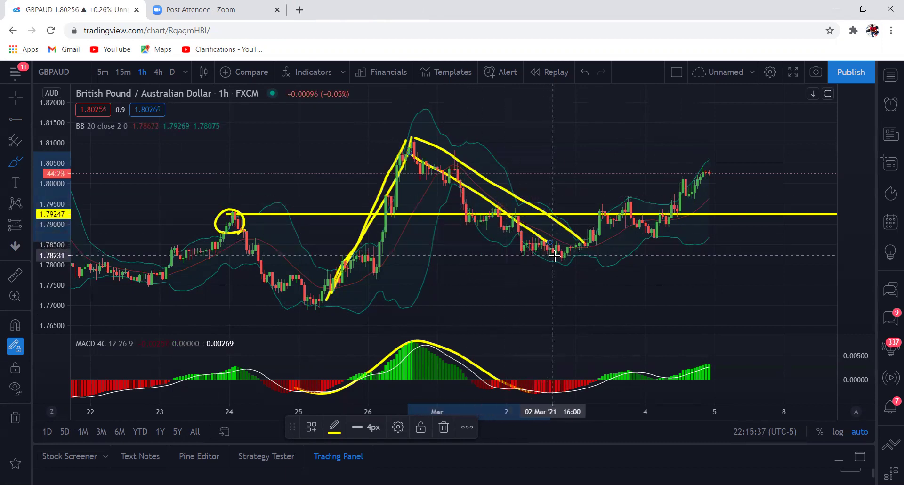
{"action": "left_click", "coordinate": [326, 315]}
{"action": "mouse_move", "coordinate": [306, 314]}
{"action": "left_mouse_down"}
{"action": "mouse_move", "coordinate": [349, 301]}
{"action": "mouse_move", "coordinate": [336, 309]}
{"action": "left_mouse_up"}
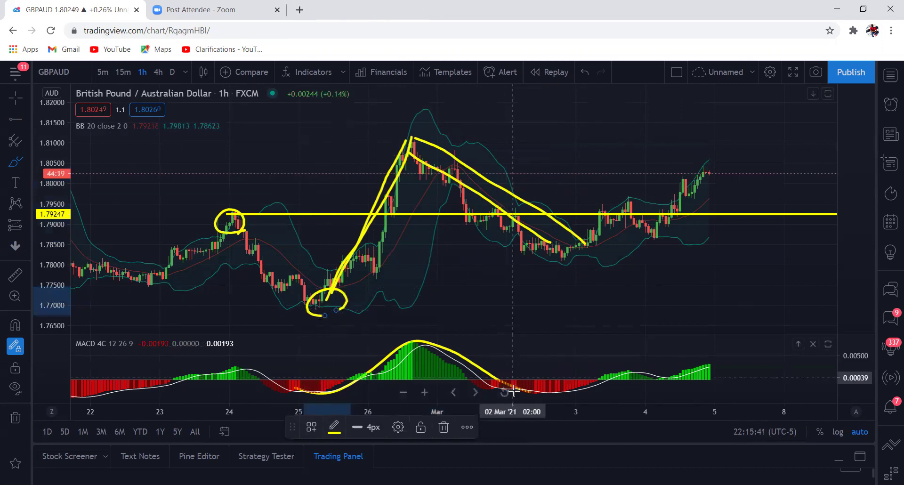
Circle the candles crossing the Bollinger middle line near 3 March and underline the price low just before them.
{"action": "left_click", "coordinate": [424, 392]}
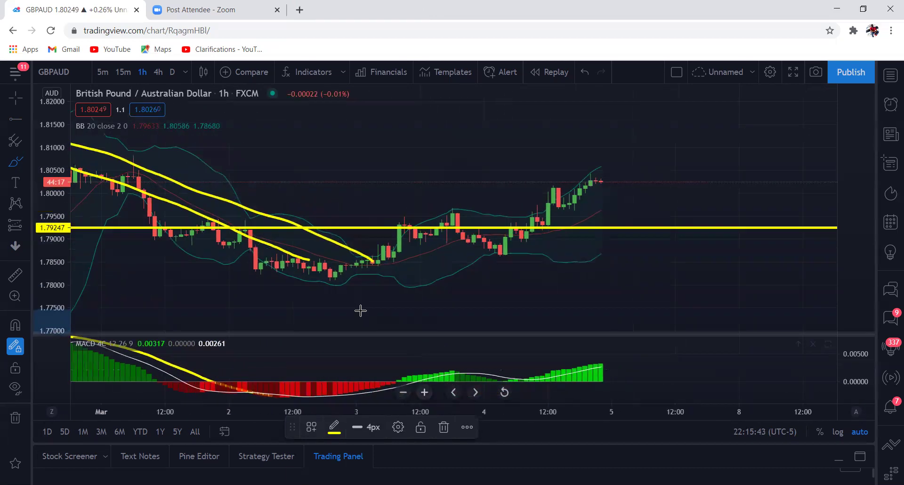
{"action": "scroll", "coordinate": [358, 312], "scroll_direction": "left", "scroll_amount": 5}
{"action": "scroll", "coordinate": [358, 313], "scroll_direction": "left", "scroll_amount": 2}
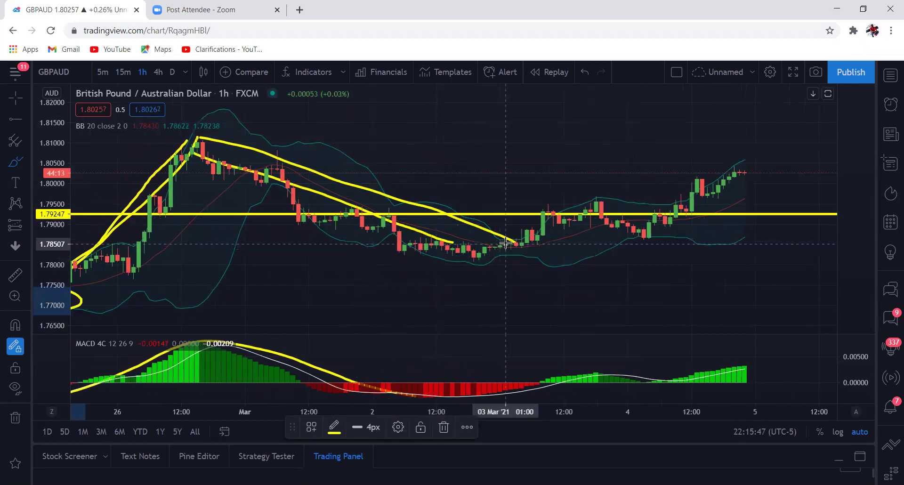
{"action": "mouse_move", "coordinate": [514, 241]}
{"action": "left_mouse_down"}
{"action": "mouse_move", "coordinate": [500, 237]}
{"action": "mouse_move", "coordinate": [526, 239]}
{"action": "mouse_move", "coordinate": [525, 229]}
{"action": "mouse_move", "coordinate": [524, 242]}
{"action": "left_mouse_up"}
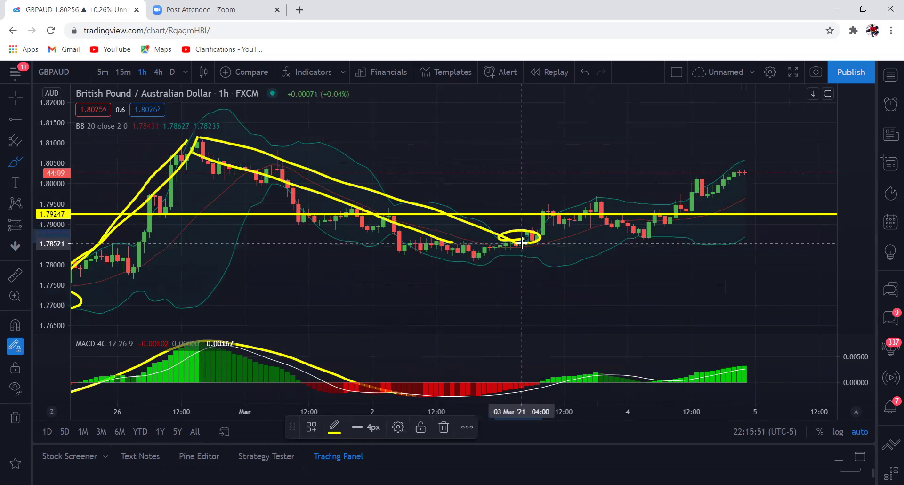
{"action": "left_click_drag", "start_coordinate": [452, 267], "coordinate": [514, 269]}
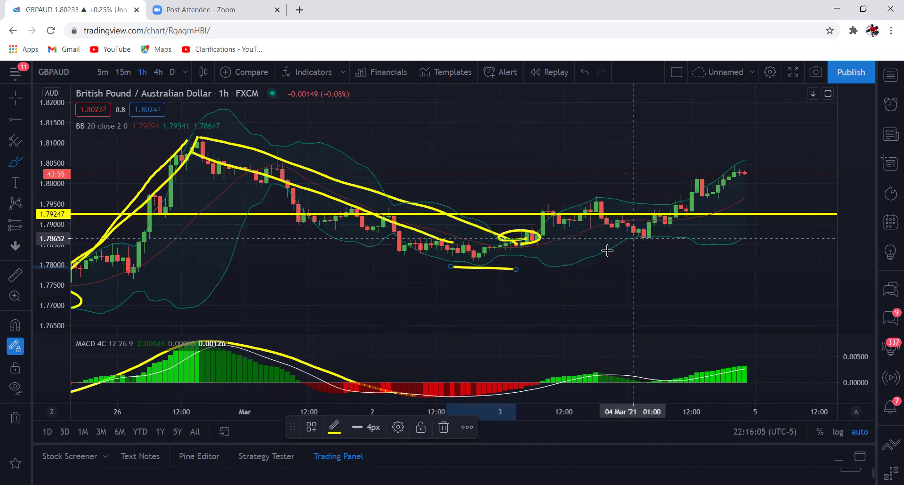
Brush another stroke up the rally from the 25 February low and trace the MACD dip and rise between 24 and 26 February.
{"action": "scroll", "coordinate": [298, 299], "scroll_direction": "left", "scroll_amount": 10}
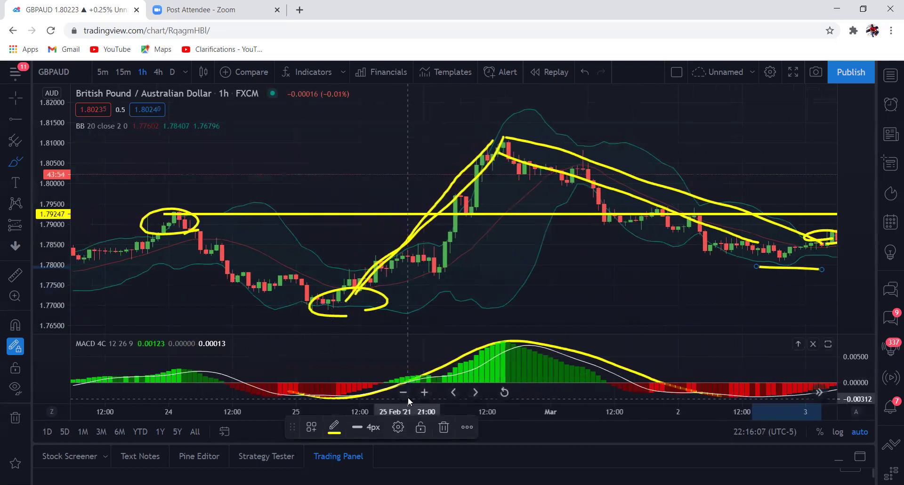
{"action": "left_click", "coordinate": [405, 394]}
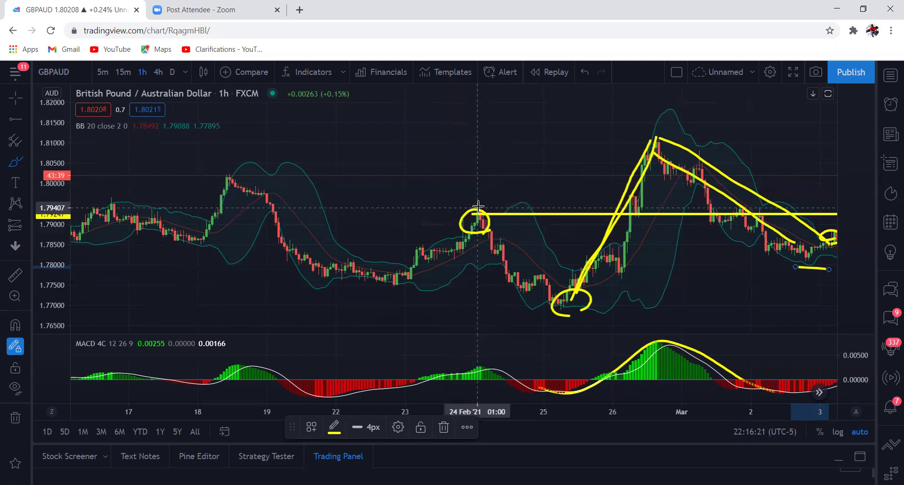
{"action": "left_click_drag", "start_coordinate": [571, 302], "coordinate": [650, 150]}
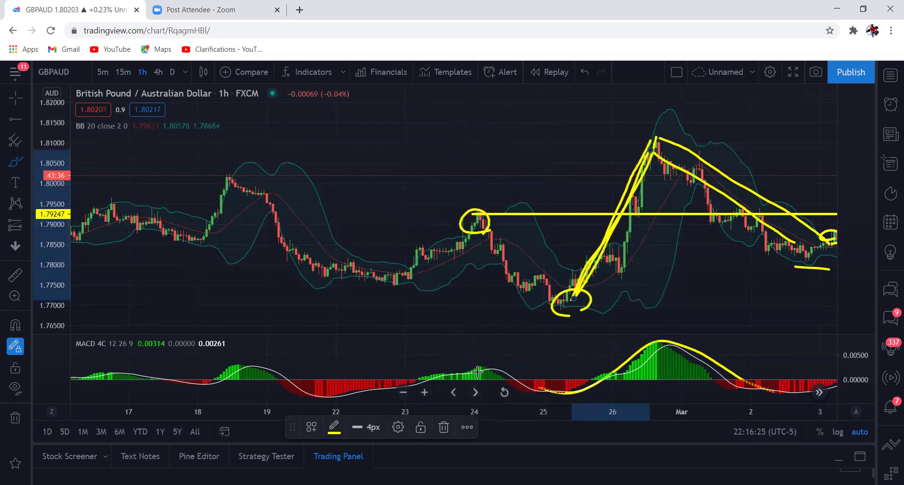
{"action": "mouse_move", "coordinate": [486, 364]}
{"action": "left_mouse_down"}
{"action": "mouse_move", "coordinate": [537, 387]}
{"action": "mouse_move", "coordinate": [577, 390]}
{"action": "mouse_move", "coordinate": [626, 360]}
{"action": "left_mouse_up"}
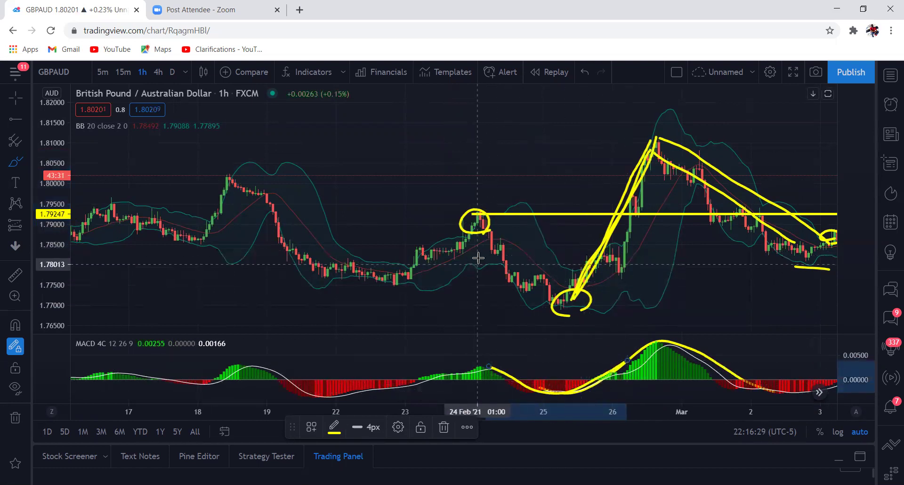
Add a second underline beneath the low before 3 March and trace the rise from the circled cross to the latest candles.
{"action": "scroll", "coordinate": [666, 301], "scroll_direction": "right", "scroll_amount": 5}
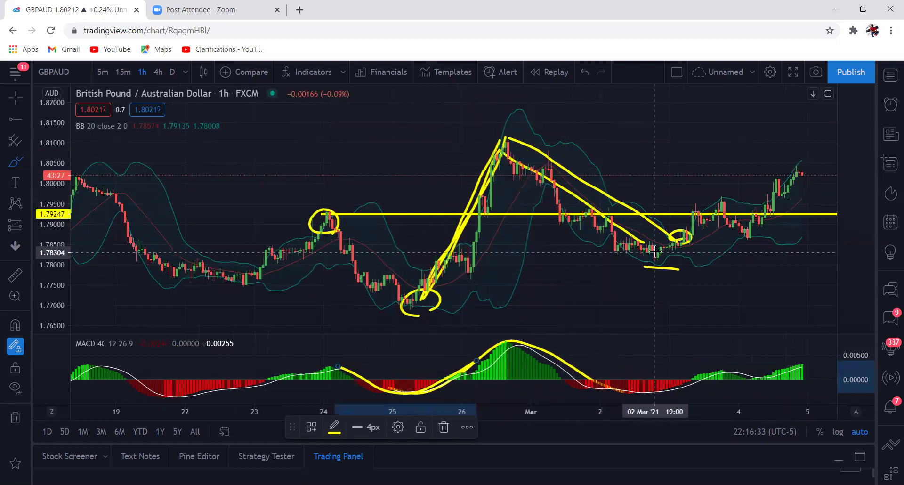
{"action": "scroll", "coordinate": [685, 243], "scroll_direction": "right", "scroll_amount": 1}
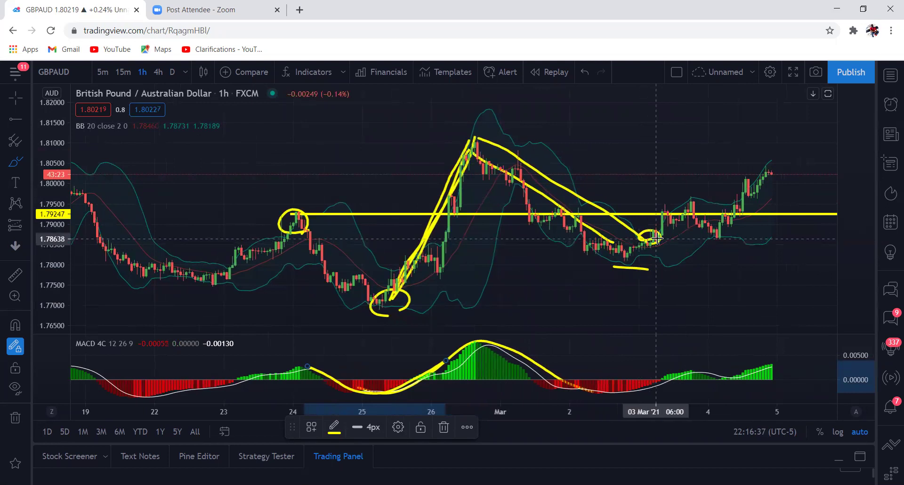
{"action": "mouse_move", "coordinate": [605, 261]}
{"action": "left_mouse_down"}
{"action": "mouse_move", "coordinate": [647, 262]}
{"action": "mouse_move", "coordinate": [658, 239]}
{"action": "mouse_move", "coordinate": [766, 172]}
{"action": "left_mouse_up"}
{"action": "scroll", "coordinate": [768, 171], "scroll_direction": "right", "scroll_amount": 5}
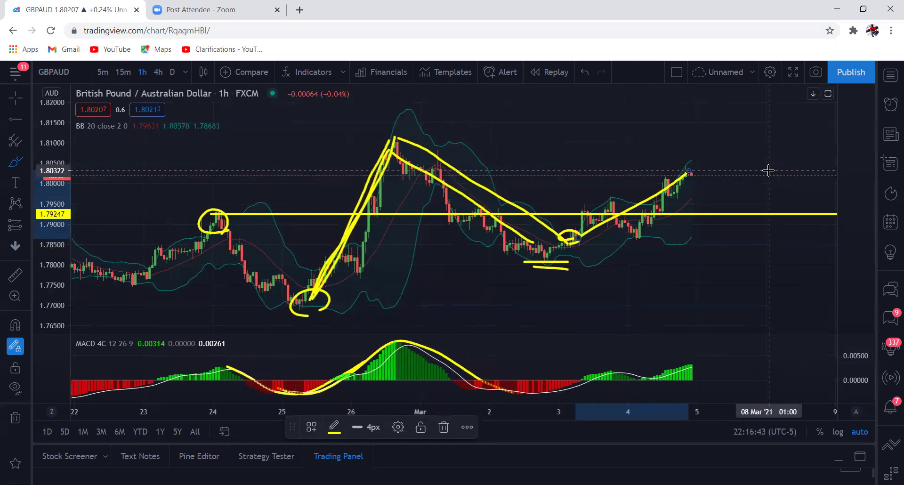
Search the symbols for GBP to switch the chart to GBPNZD.
{"action": "mouse_move", "coordinate": [201, 122]}
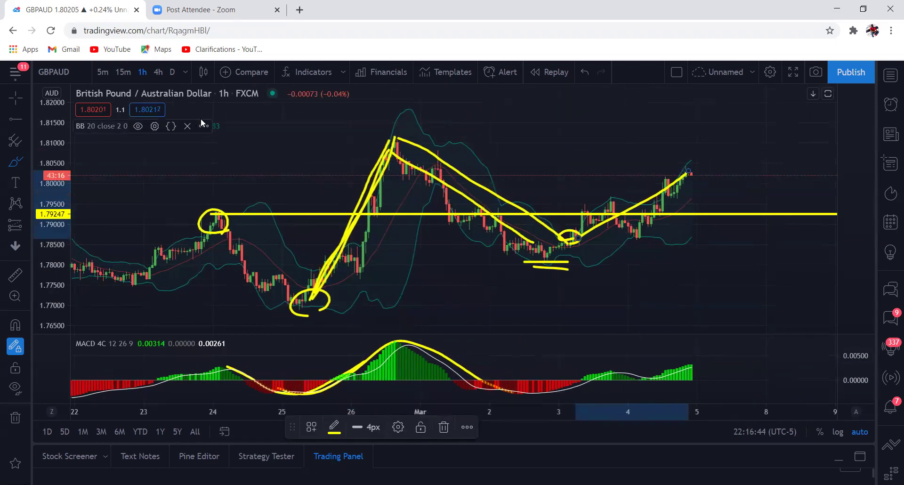
{"action": "left_click", "coordinate": [71, 70]}
{"action": "type", "text": "GBP"}
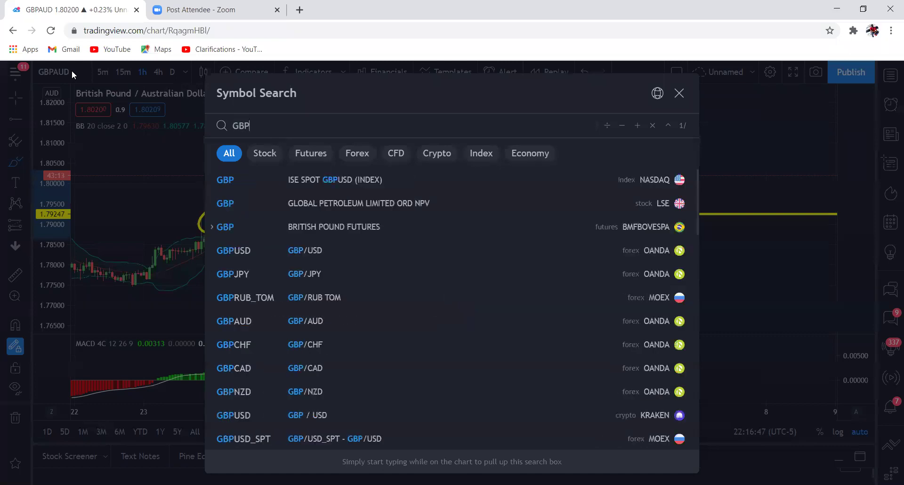
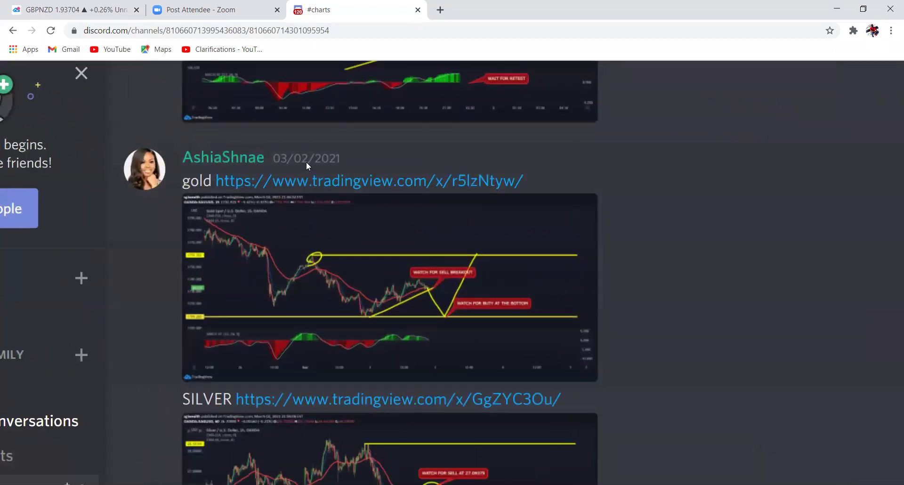
Check the date of the shared gold chart post in the Discord charts channel and examine the GBPNZD chart posted below it.
{"action": "mouse_move", "coordinate": [306, 162]}
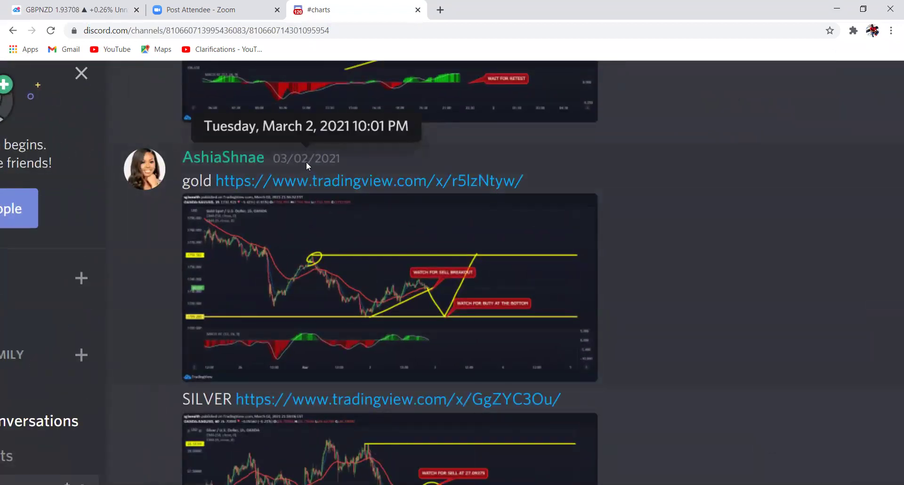
{"action": "scroll", "coordinate": [306, 162], "scroll_direction": "down", "scroll_amount": 15}
{"action": "scroll", "coordinate": [306, 162], "scroll_direction": "down", "scroll_amount": 20}
{"action": "scroll", "coordinate": [307, 167], "scroll_direction": "down", "scroll_amount": 10}
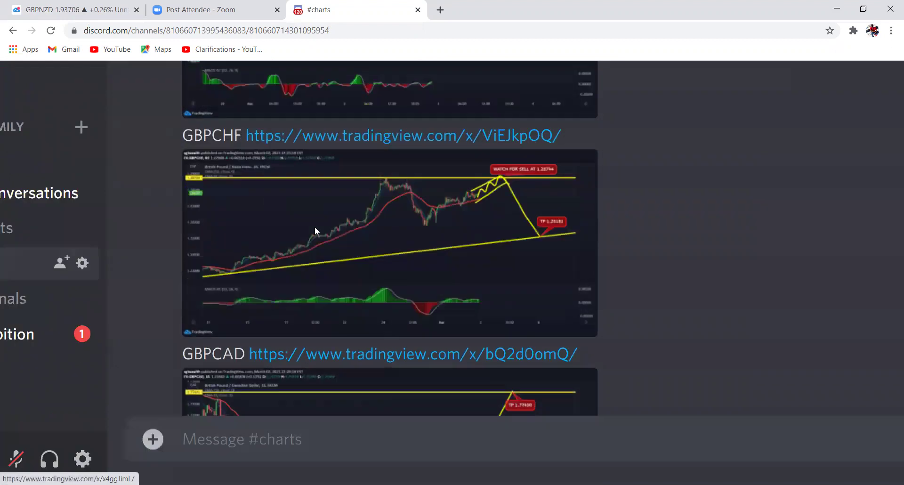
{"action": "left_click", "coordinate": [314, 227]}
{"action": "scroll", "coordinate": [631, 145], "scroll_direction": "up", "scroll_amount": 2}
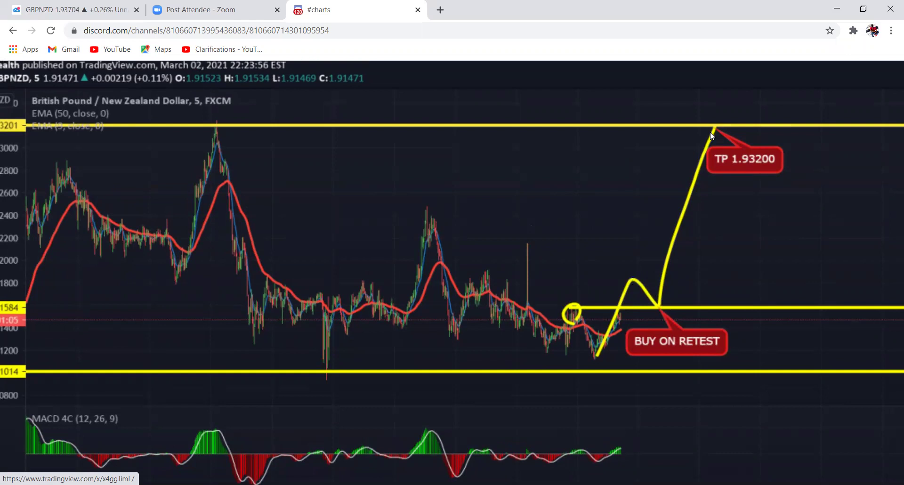
Compare the live GBPNZD chart in TradingView with the GBPNZD screenshot shared on Discord, ending on the live chart.
{"action": "left_click", "coordinate": [94, 12]}
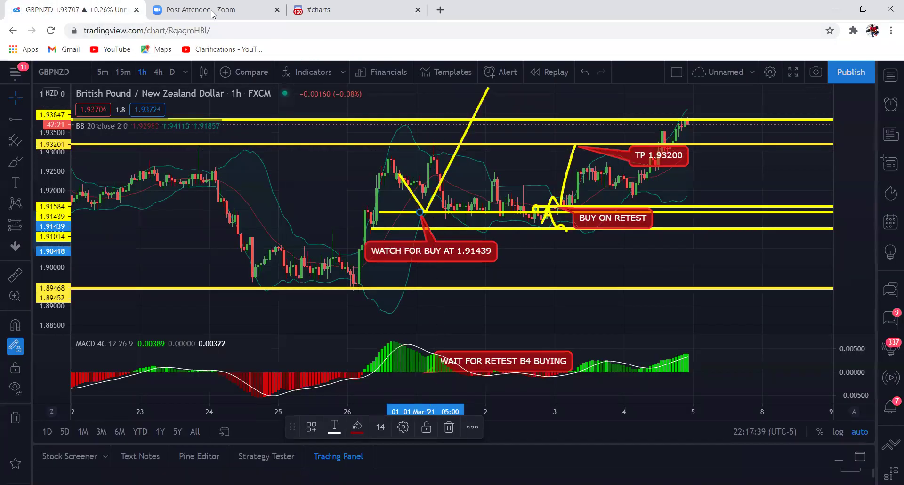
{"action": "left_click", "coordinate": [353, 4]}
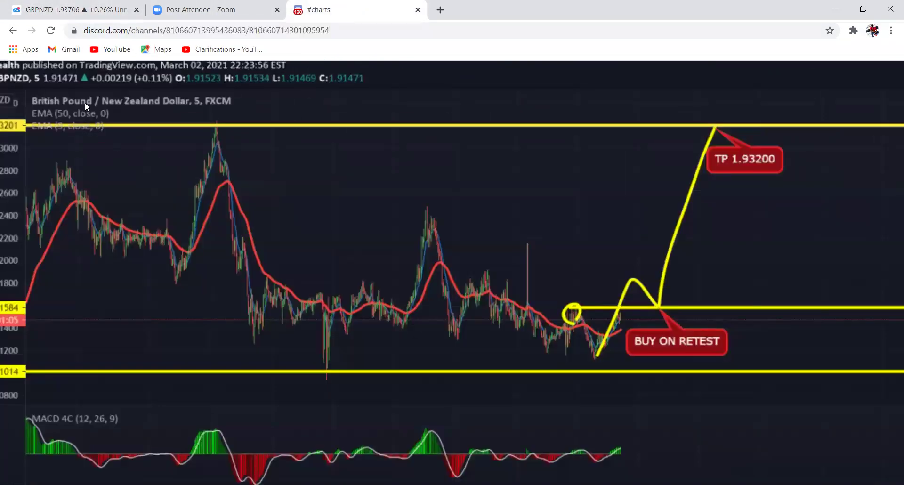
{"action": "left_click", "coordinate": [68, 12]}
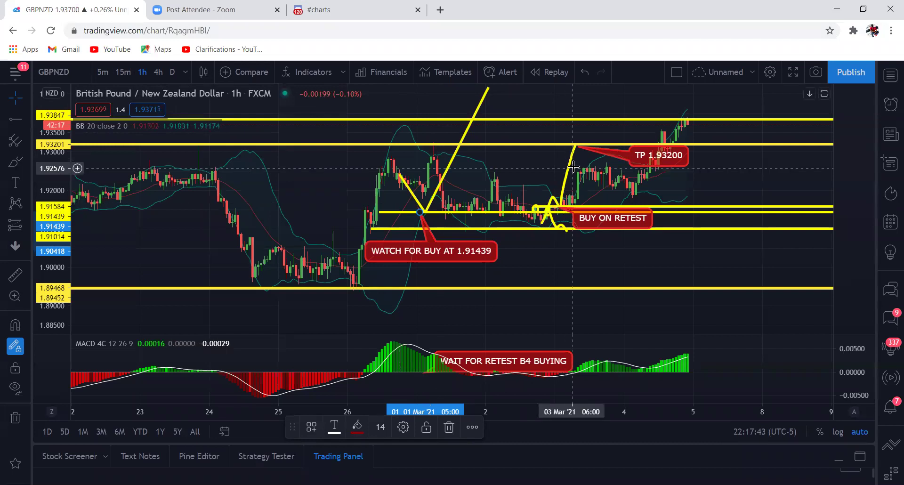
Clear all drawings from the GBPNZD chart and brush a stroke up the rally from the 26 February low.
{"action": "left_click", "coordinate": [14, 423]}
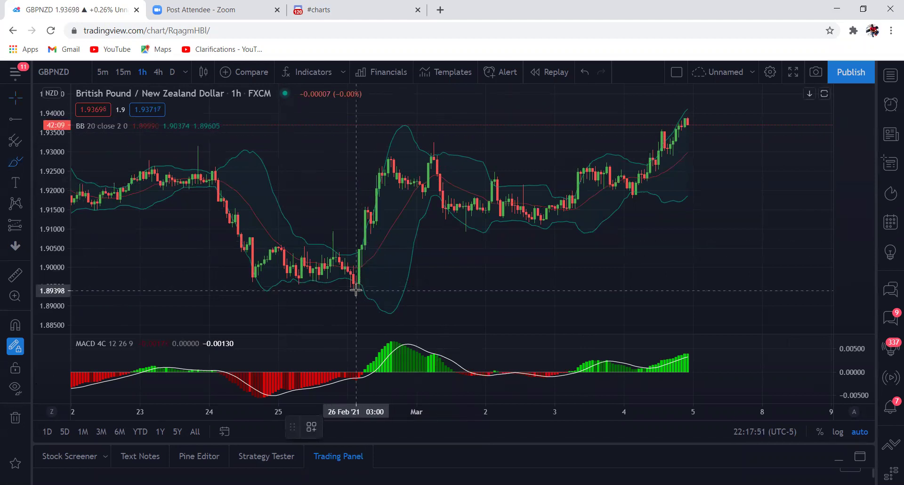
{"action": "left_click_drag", "start_coordinate": [350, 294], "coordinate": [387, 154]}
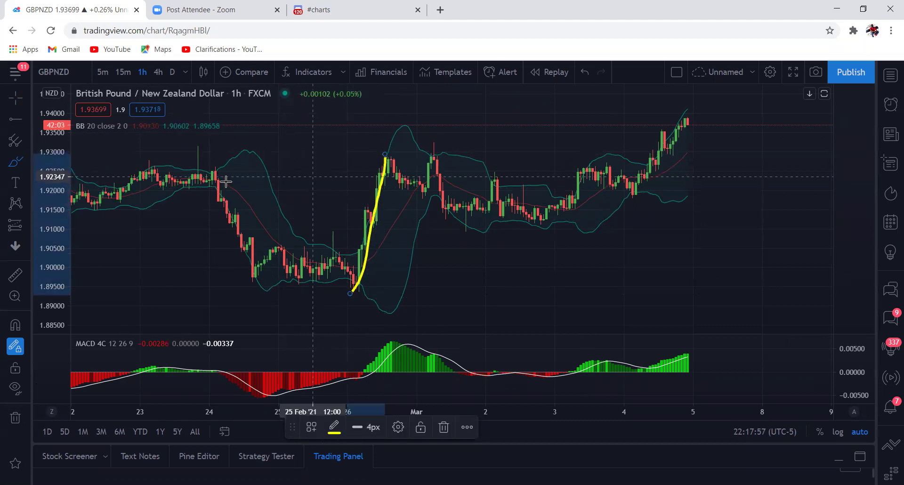
Circle the consolidation on 23 February and place a horizontal ray at 1.92516 along its upper edge.
{"action": "mouse_move", "coordinate": [194, 188]}
{"action": "left_mouse_down"}
{"action": "mouse_move", "coordinate": [141, 181]}
{"action": "mouse_move", "coordinate": [212, 185]}
{"action": "mouse_move", "coordinate": [193, 188]}
{"action": "left_mouse_up"}
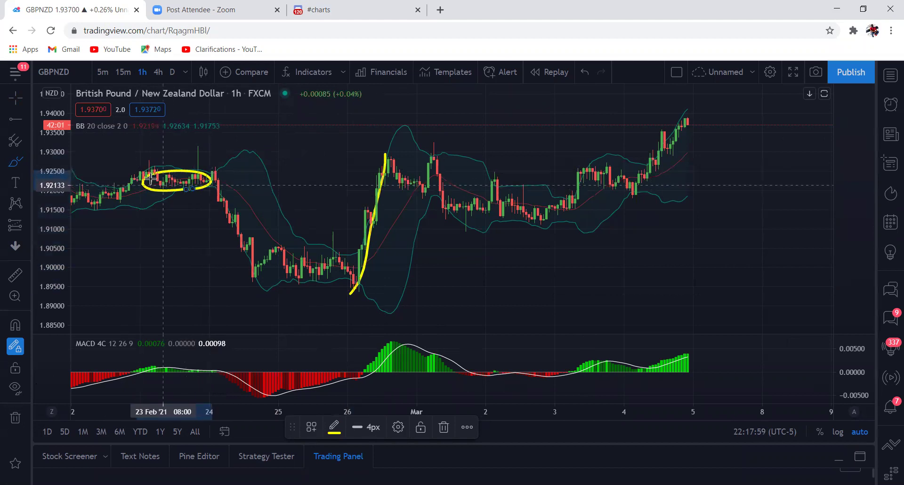
{"action": "left_click", "coordinate": [13, 124]}
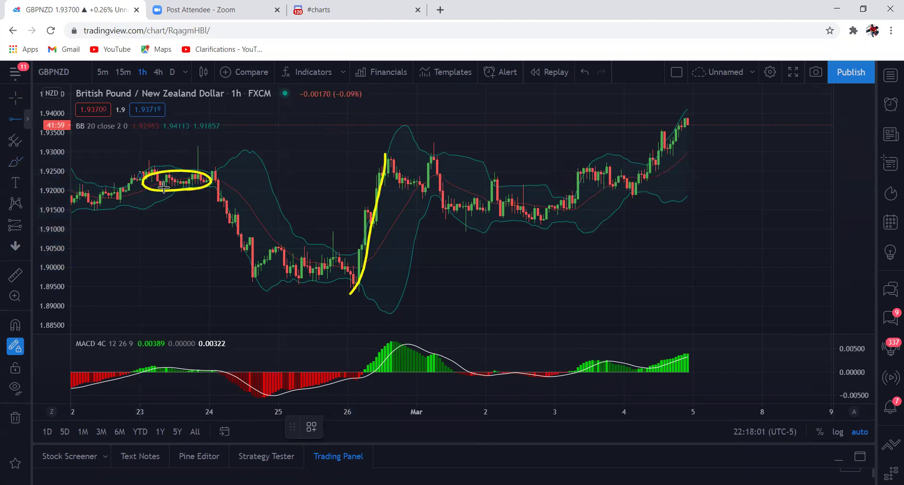
{"action": "left_click", "coordinate": [178, 170]}
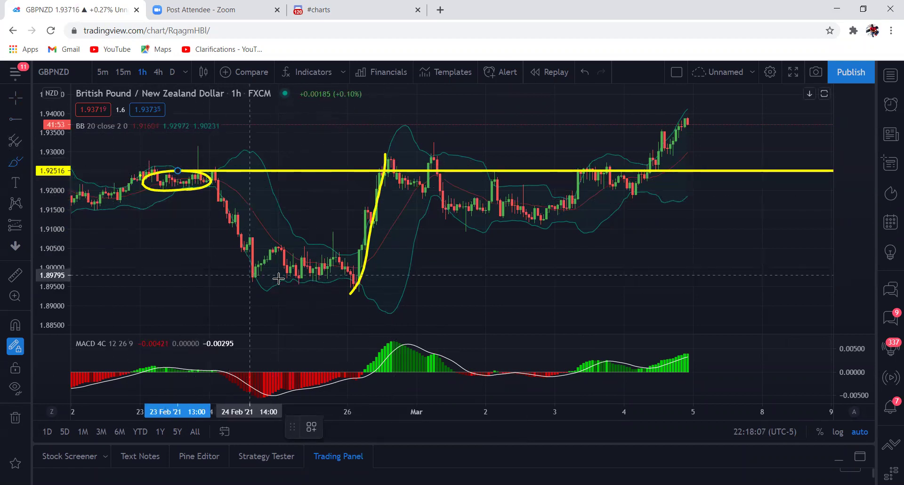
Brush two strokes along the decline after the 26 February peak and trace the matching MACD rise and fall.
{"action": "left_click", "coordinate": [388, 150]}
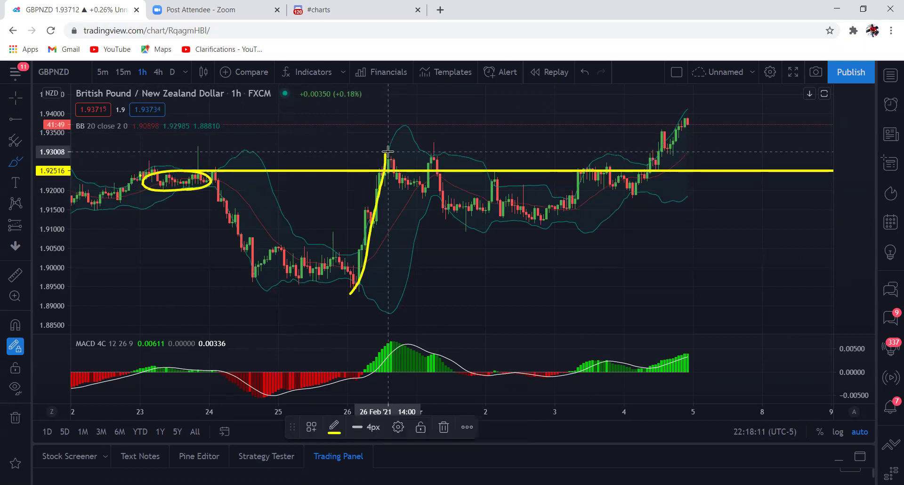
{"action": "mouse_move", "coordinate": [402, 153]}
{"action": "left_mouse_down"}
{"action": "mouse_move", "coordinate": [528, 188]}
{"action": "mouse_move", "coordinate": [582, 218]}
{"action": "left_mouse_up"}
{"action": "left_click_drag", "start_coordinate": [374, 180], "coordinate": [549, 226]}
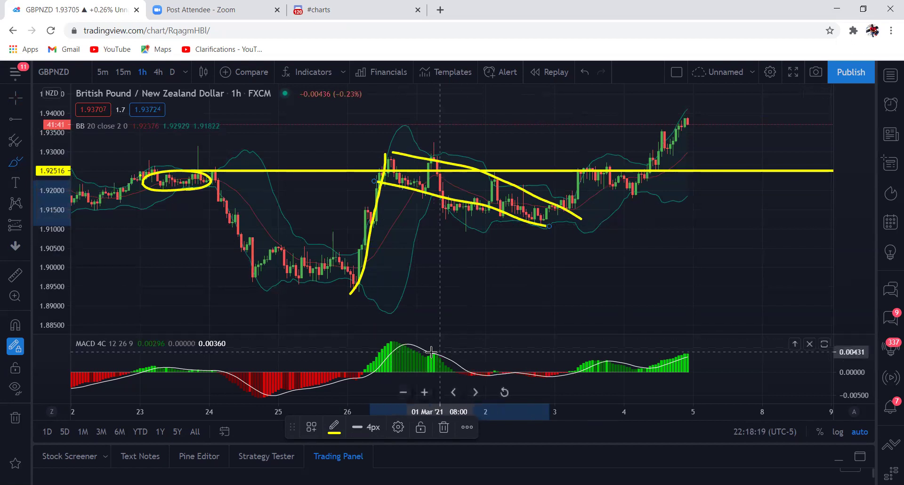
{"action": "mouse_move", "coordinate": [327, 389]}
{"action": "left_mouse_down"}
{"action": "mouse_move", "coordinate": [406, 348]}
{"action": "mouse_move", "coordinate": [537, 381]}
{"action": "left_mouse_up"}
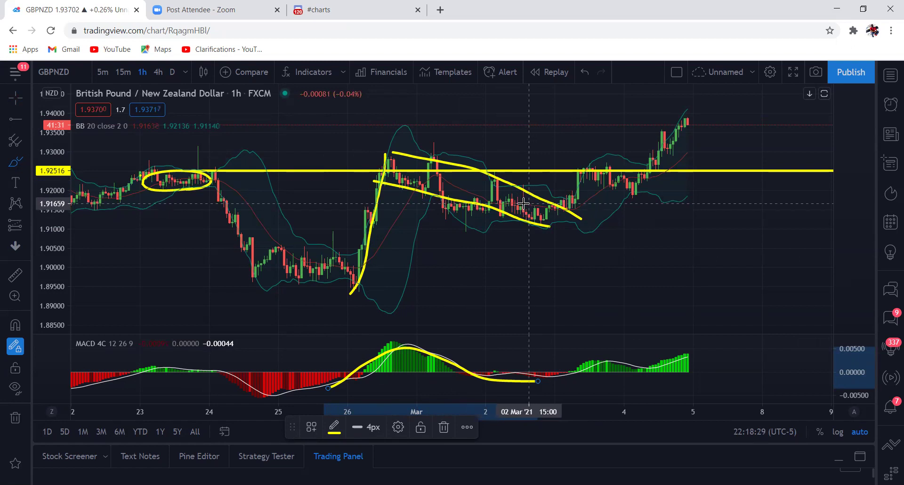
Mark the 2 March candles with a circle, an underline and a short stroke, and trace the rise to the latest candles.
{"action": "left_click_drag", "start_coordinate": [523, 203], "coordinate": [520, 201]}
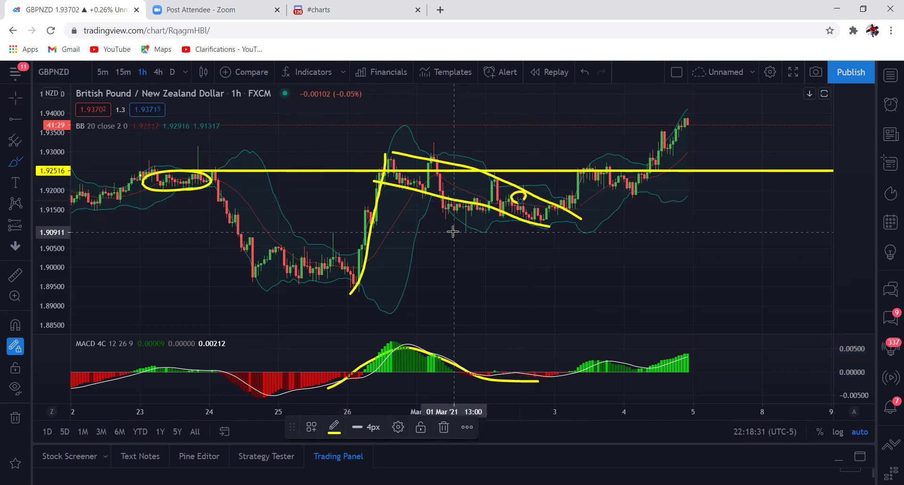
{"action": "left_click_drag", "start_coordinate": [469, 231], "coordinate": [516, 234]}
{"action": "mouse_move", "coordinate": [541, 201]}
{"action": "left_mouse_down"}
{"action": "mouse_move", "coordinate": [586, 193]}
{"action": "mouse_move", "coordinate": [688, 124]}
{"action": "left_mouse_up"}
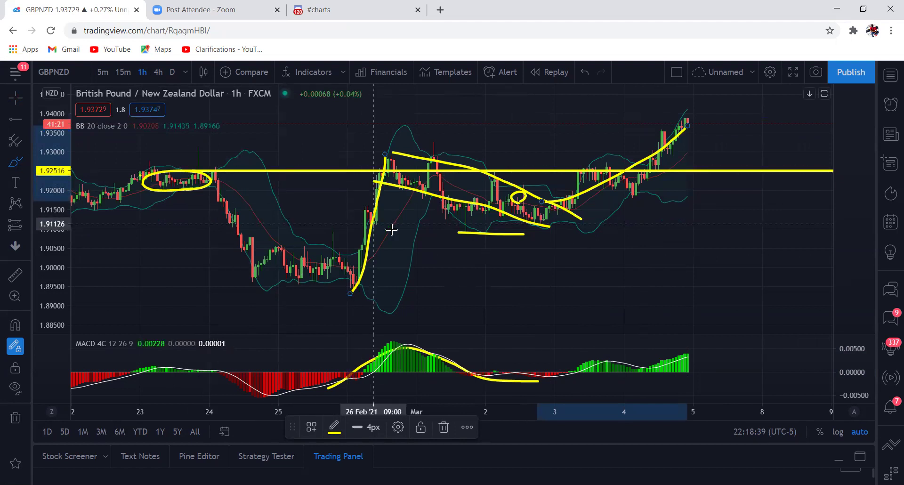
{"action": "left_click", "coordinate": [494, 188]}
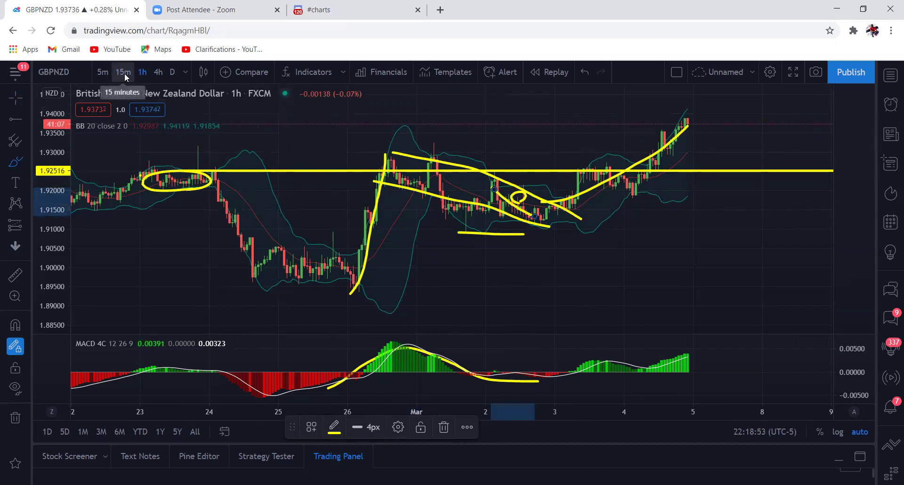
Clear all drawings and brush the 26 February rally again with two strokes along the decline that follows.
{"action": "left_click", "coordinate": [15, 418]}
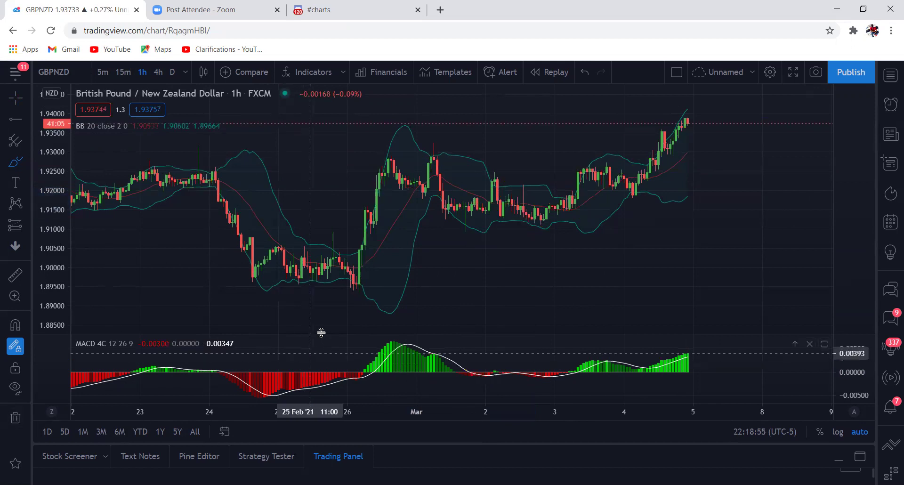
{"action": "mouse_move", "coordinate": [354, 291]}
{"action": "left_mouse_down"}
{"action": "mouse_move", "coordinate": [398, 155]}
{"action": "mouse_move", "coordinate": [426, 156]}
{"action": "mouse_move", "coordinate": [541, 221]}
{"action": "mouse_move", "coordinate": [376, 189]}
{"action": "left_mouse_up"}
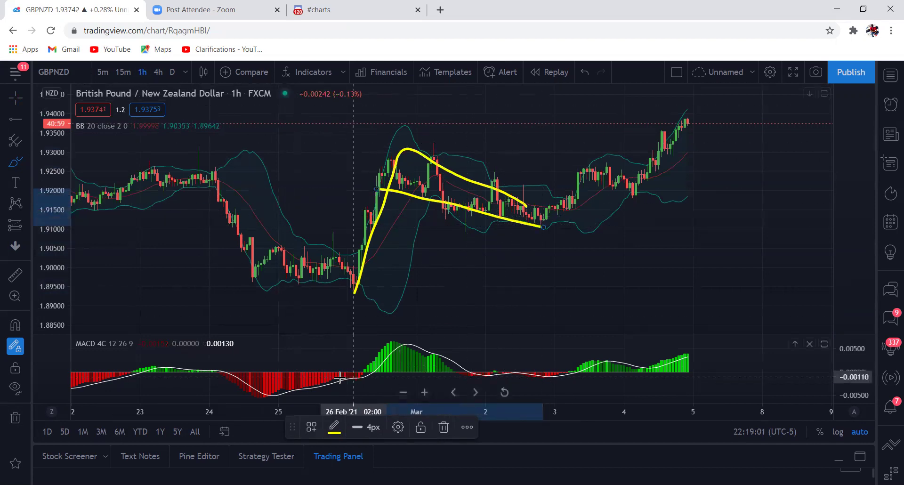
Trace the MACD rise and fall from 26 February to 2 March and circle the 2 March candles ending the decline.
{"action": "mouse_move", "coordinate": [316, 385]}
{"action": "left_mouse_down"}
{"action": "mouse_move", "coordinate": [387, 348]}
{"action": "mouse_move", "coordinate": [541, 383]}
{"action": "left_mouse_up"}
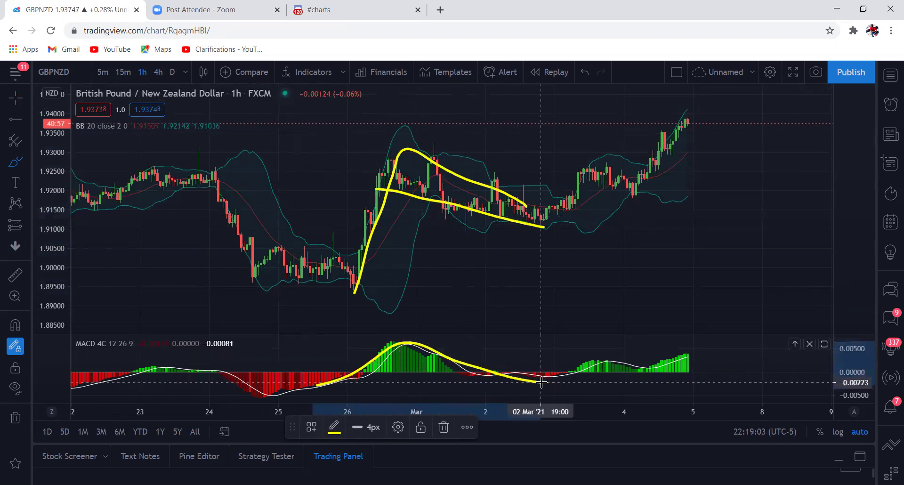
{"action": "mouse_move", "coordinate": [543, 229]}
{"action": "left_mouse_down"}
{"action": "mouse_move", "coordinate": [494, 203]}
{"action": "mouse_move", "coordinate": [537, 231]}
{"action": "left_mouse_up"}
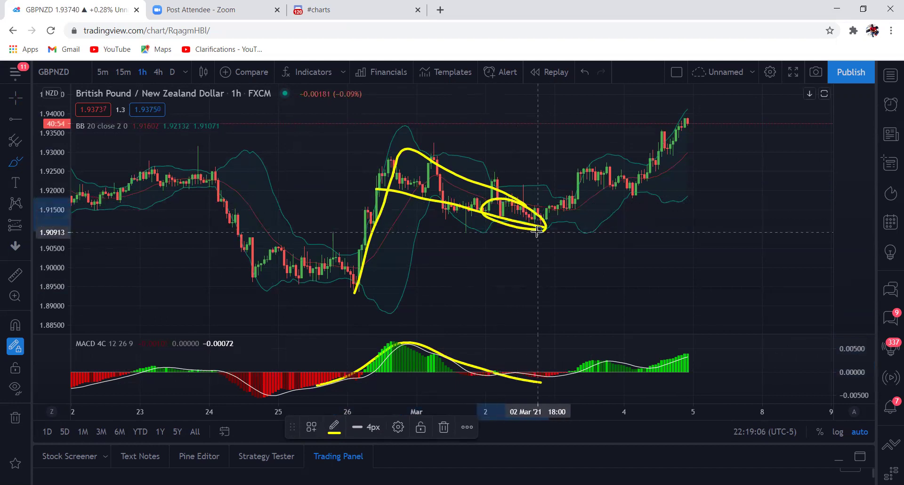
Switch the chart to the 15-minute interval and show the range from 26 February to the latest candles.
{"action": "left_click", "coordinate": [115, 78]}
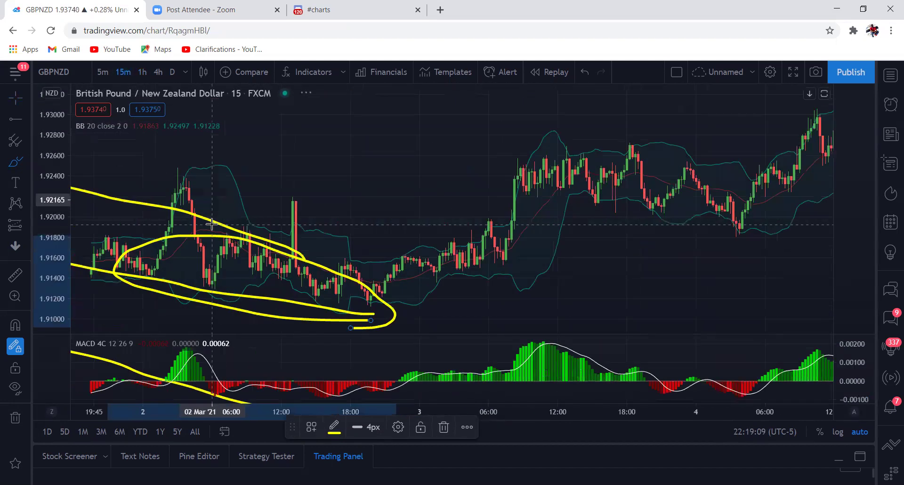
{"action": "scroll", "coordinate": [212, 224], "scroll_direction": "left", "scroll_amount": 10}
{"action": "scroll", "coordinate": [212, 225], "scroll_direction": "left", "scroll_amount": 10}
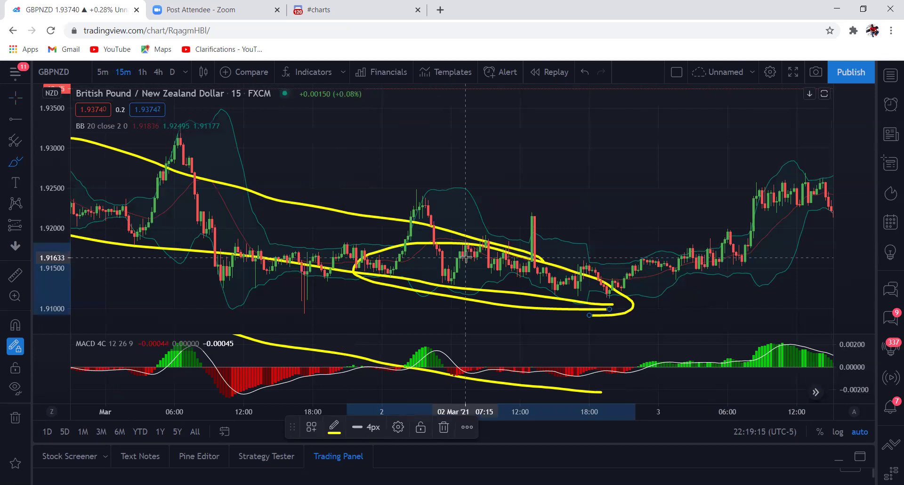
{"action": "scroll", "coordinate": [466, 256], "scroll_direction": "left", "scroll_amount": 3}
{"action": "scroll", "coordinate": [466, 257], "scroll_direction": "right", "scroll_amount": 10}
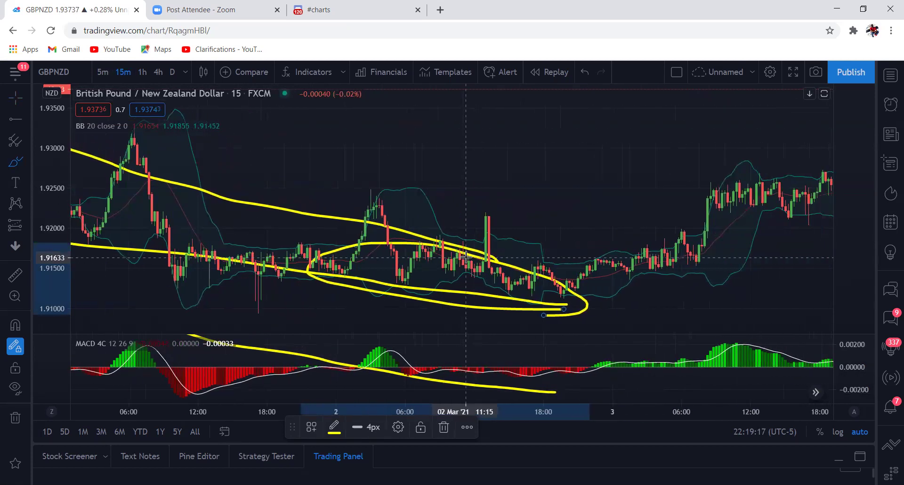
{"action": "scroll", "coordinate": [466, 257], "scroll_direction": "left", "scroll_amount": 6}
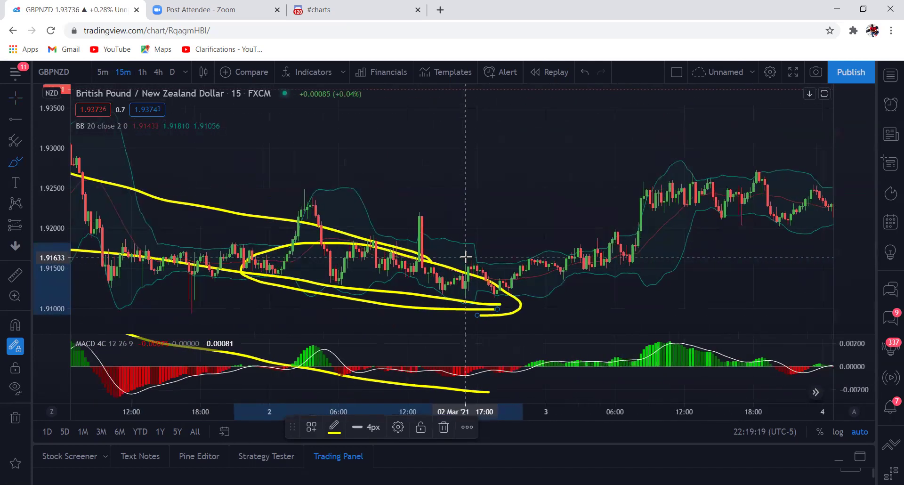
{"action": "left_click", "coordinate": [401, 392]}
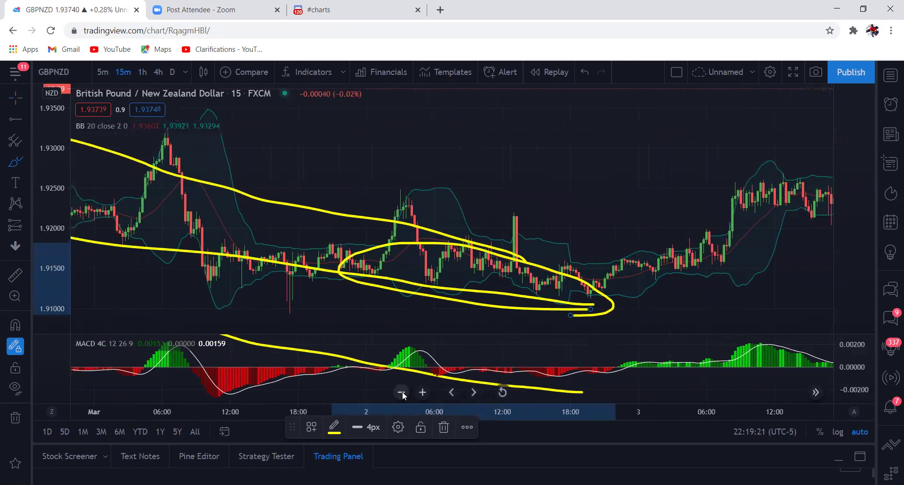
{"action": "left_click", "coordinate": [402, 391]}
{"action": "scroll", "coordinate": [458, 296], "scroll_direction": "right", "scroll_amount": 2}
{"action": "scroll", "coordinate": [458, 296], "scroll_direction": "right", "scroll_amount": 1}
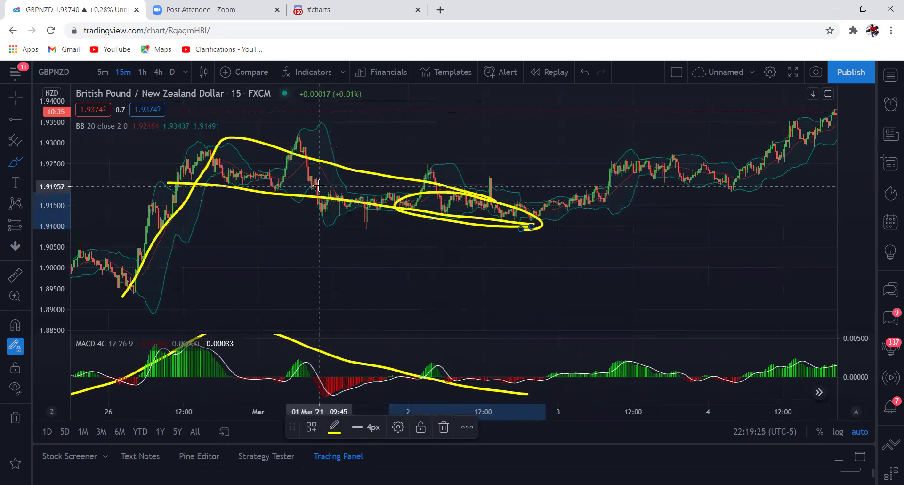
Brush down the 1 March drop and trace the dip and recovery into 2 March on both the MACD and the price.
{"action": "left_click_drag", "start_coordinate": [302, 160], "coordinate": [312, 179]}
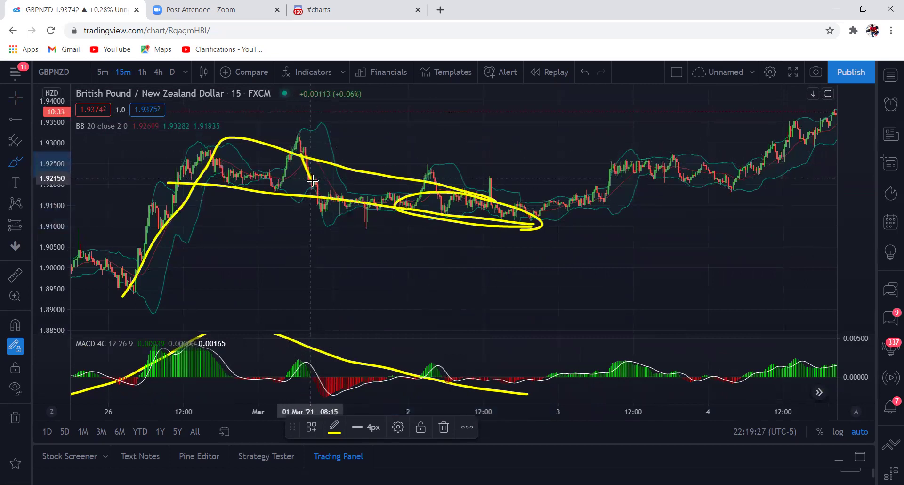
{"action": "mouse_move", "coordinate": [306, 362]}
{"action": "left_mouse_down"}
{"action": "mouse_move", "coordinate": [325, 390]}
{"action": "mouse_move", "coordinate": [431, 364]}
{"action": "left_mouse_up"}
{"action": "mouse_move", "coordinate": [314, 197]}
{"action": "left_mouse_down"}
{"action": "mouse_move", "coordinate": [326, 216]}
{"action": "mouse_move", "coordinate": [365, 220]}
{"action": "mouse_move", "coordinate": [428, 175]}
{"action": "left_mouse_up"}
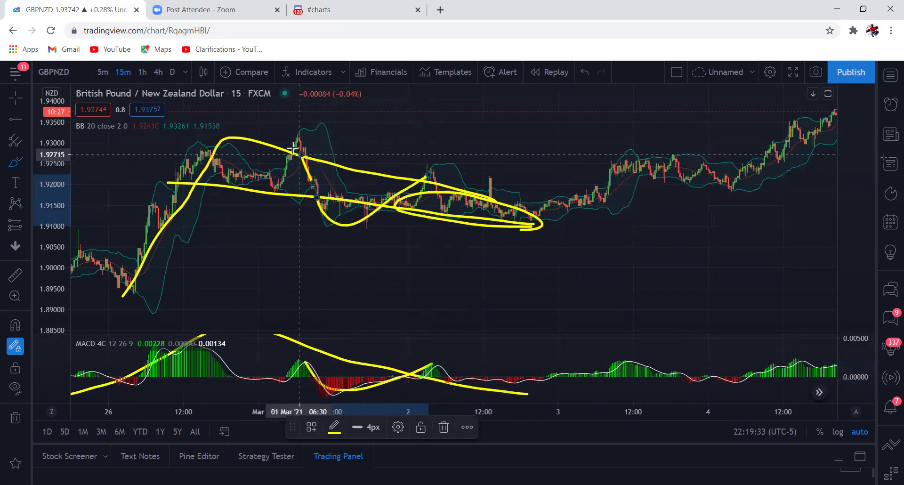
Draw a line above the 1 March peak and trace the price from the 2 March high down and up into 3 March.
{"action": "left_click_drag", "start_coordinate": [289, 137], "coordinate": [322, 133]}
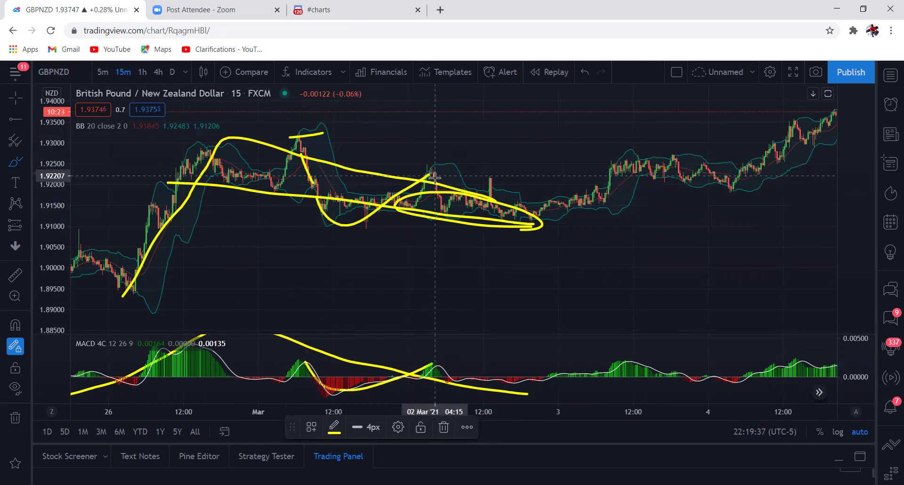
{"action": "left_click_drag", "start_coordinate": [437, 182], "coordinate": [443, 199]}
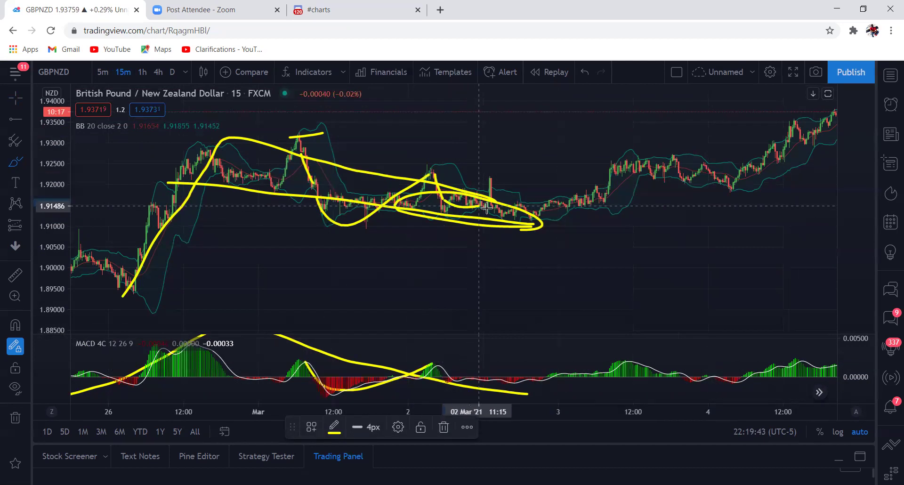
{"action": "left_click_drag", "start_coordinate": [530, 211], "coordinate": [585, 192]}
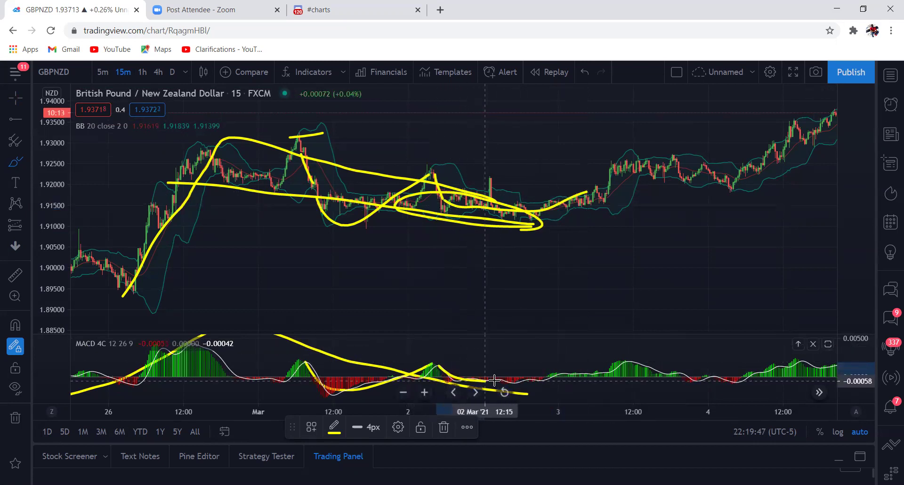
Trace the rise into 3 March on the MACD and the price, and place a horizontal ray at the 2 March high, 1.92277.
{"action": "left_click_drag", "start_coordinate": [550, 373], "coordinate": [574, 369]}
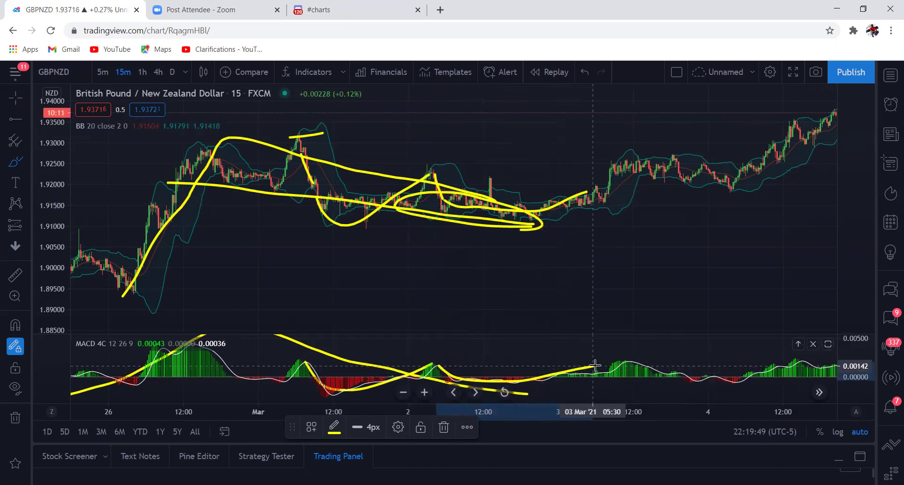
{"action": "mouse_move", "coordinate": [541, 214]}
{"action": "left_mouse_down"}
{"action": "mouse_move", "coordinate": [591, 189]}
{"action": "mouse_move", "coordinate": [619, 161]}
{"action": "left_mouse_up"}
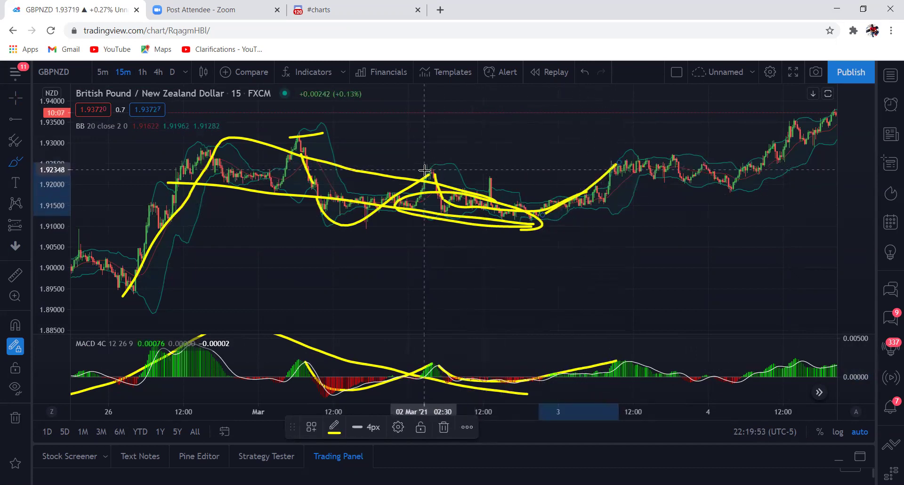
{"action": "left_click", "coordinate": [16, 119]}
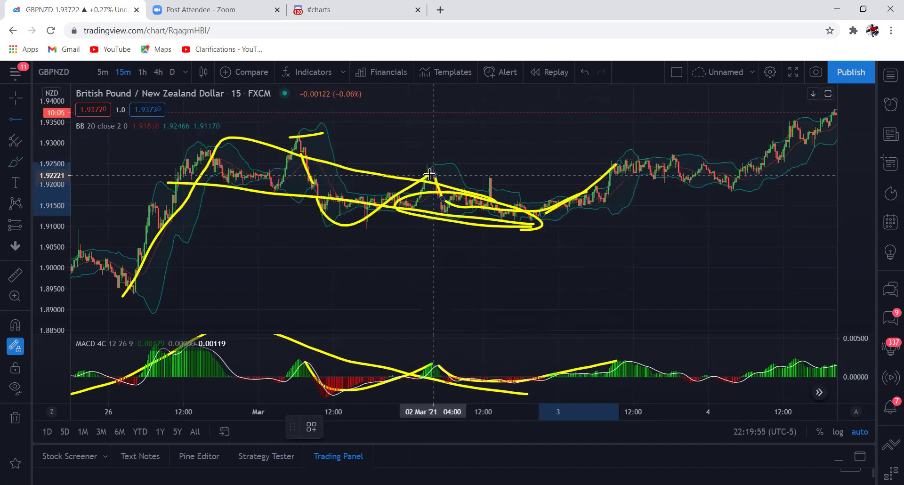
{"action": "left_click", "coordinate": [430, 173]}
{"action": "scroll", "coordinate": [535, 204], "scroll_direction": "right", "scroll_amount": 5}
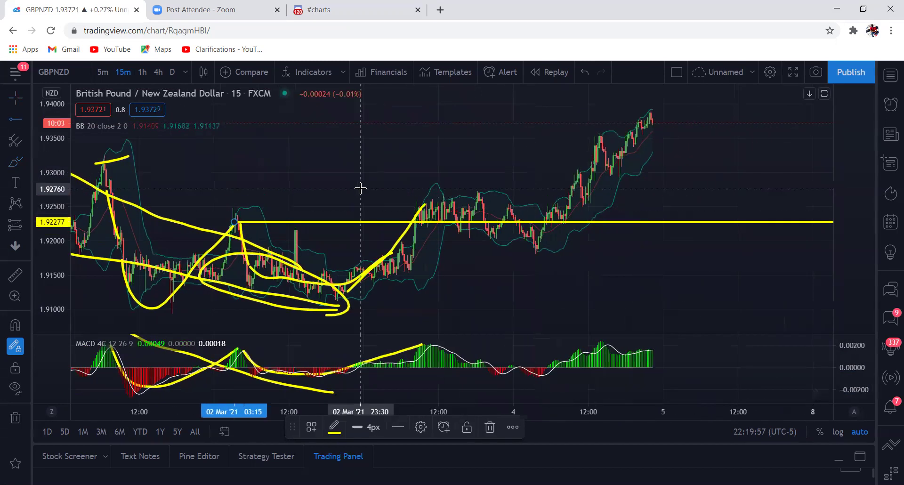
Brush the decline from the 3 March high on both the price and the MACD.
{"action": "left_click", "coordinate": [16, 163]}
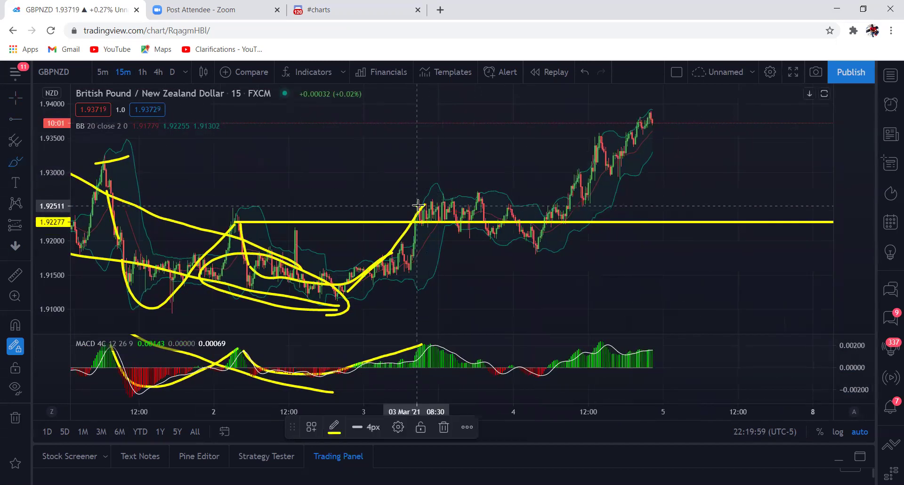
{"action": "left_click_drag", "start_coordinate": [447, 206], "coordinate": [493, 234]}
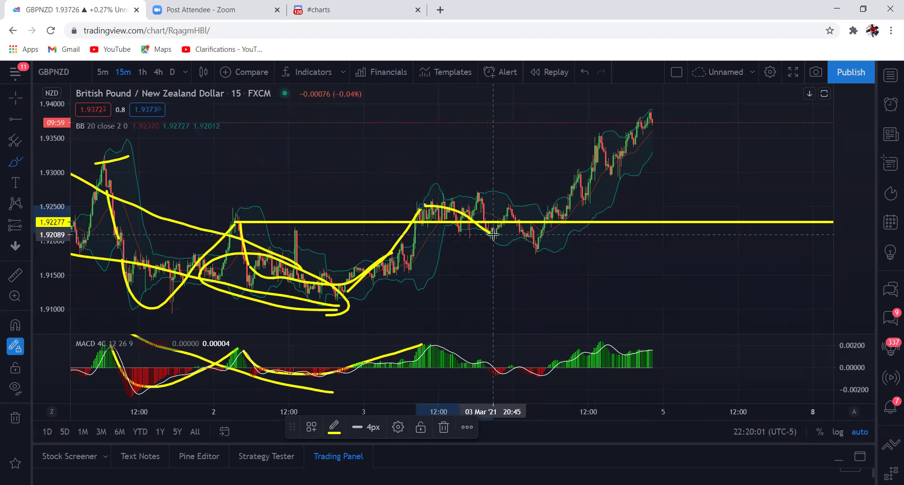
{"action": "left_click_drag", "start_coordinate": [431, 350], "coordinate": [501, 376]}
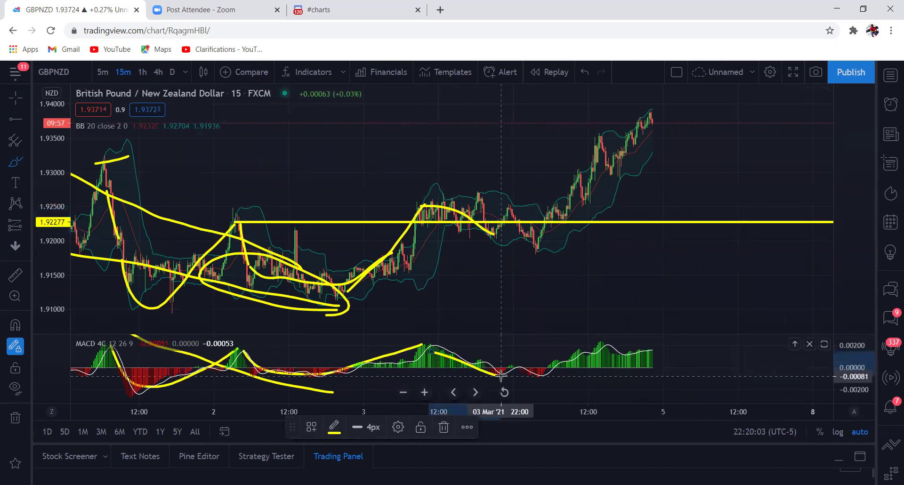
Circle the candles just above the horizontal ray around 23:00 on 3 March.
{"action": "left_click", "coordinate": [424, 393]}
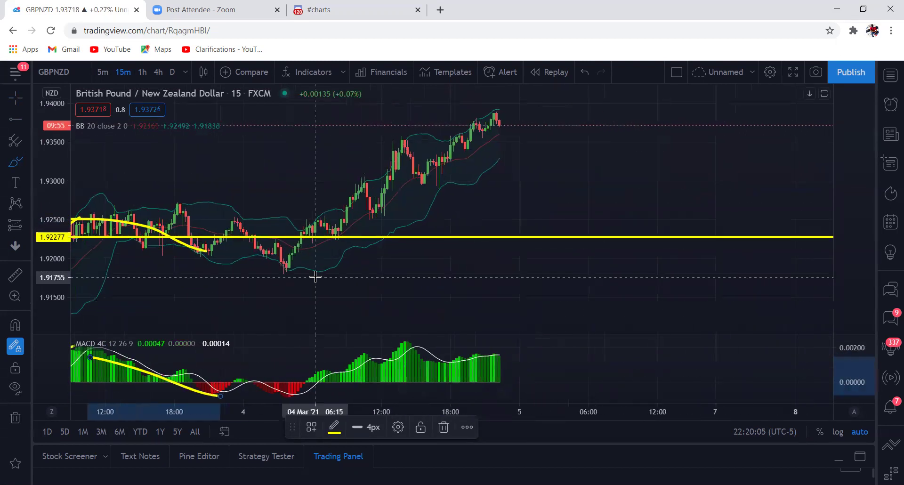
{"action": "left_click_drag", "start_coordinate": [316, 276], "coordinate": [258, 248]}
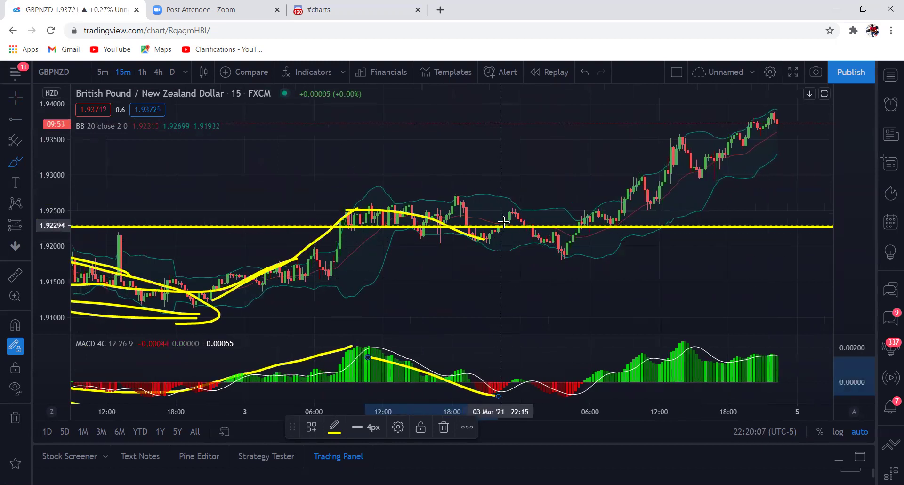
{"action": "mouse_move", "coordinate": [510, 221]}
{"action": "left_mouse_down"}
{"action": "mouse_move", "coordinate": [502, 211]}
{"action": "mouse_move", "coordinate": [516, 220]}
{"action": "left_mouse_up"}
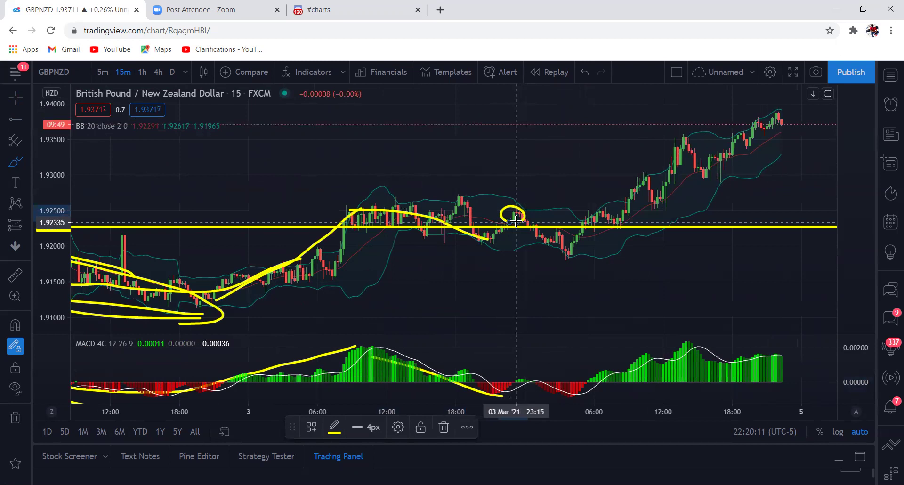
Trace the price from the circled candles down and up to the latest candles, and underline the late 3 March lows.
{"action": "mouse_move", "coordinate": [514, 219]}
{"action": "left_mouse_down"}
{"action": "mouse_move", "coordinate": [445, 217]}
{"action": "mouse_move", "coordinate": [475, 246]}
{"action": "mouse_move", "coordinate": [665, 121]}
{"action": "left_mouse_up"}
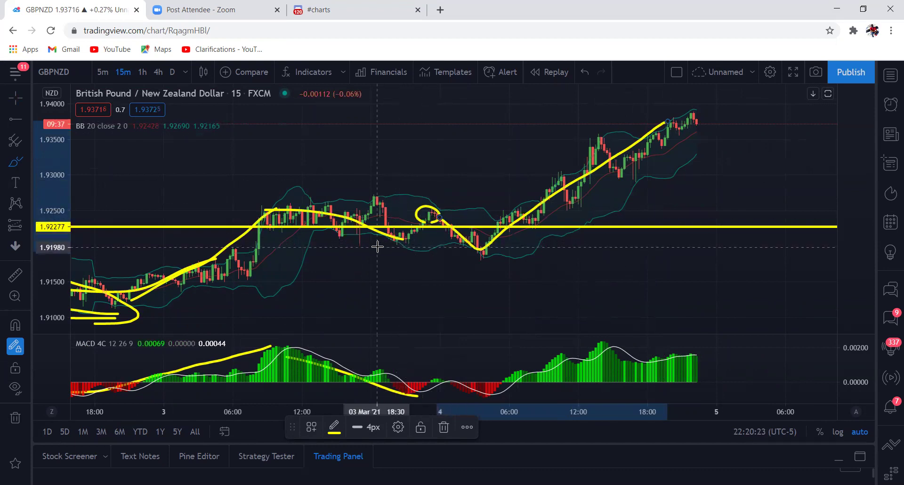
{"action": "left_click_drag", "start_coordinate": [381, 246], "coordinate": [500, 236]}
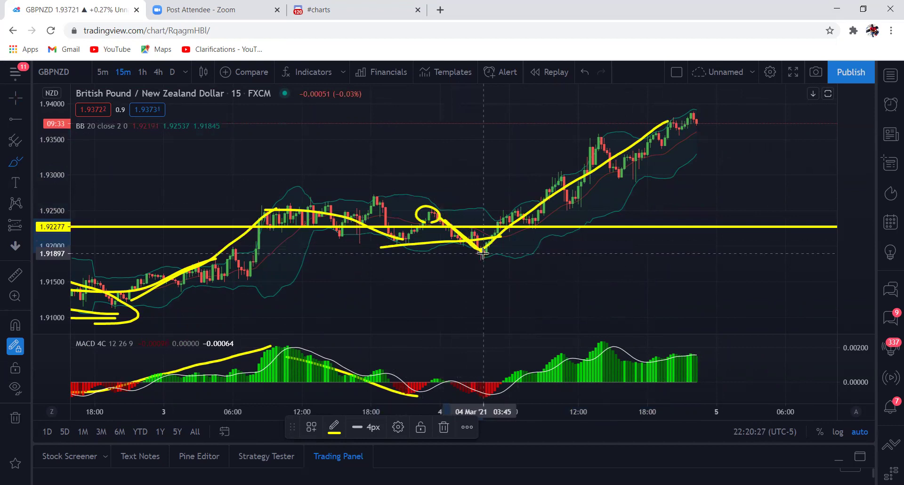
{"action": "scroll", "coordinate": [483, 252], "scroll_direction": "left", "scroll_amount": 5}
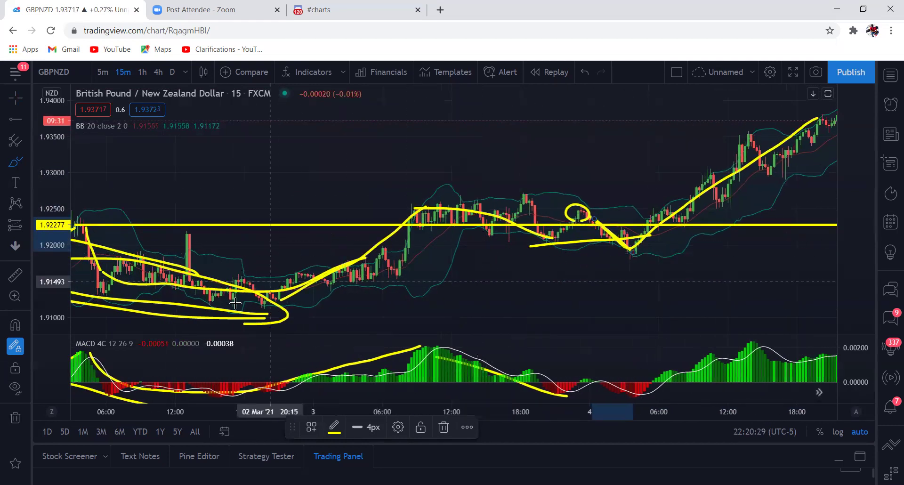
Switch the chart to the 1-hour interval, circle the 26 February low and underline the 2 March lows.
{"action": "type", "text": "60"}
{"action": "key", "text": "Return"}
{"action": "scroll", "coordinate": [496, 215], "scroll_direction": "right", "scroll_amount": 5}
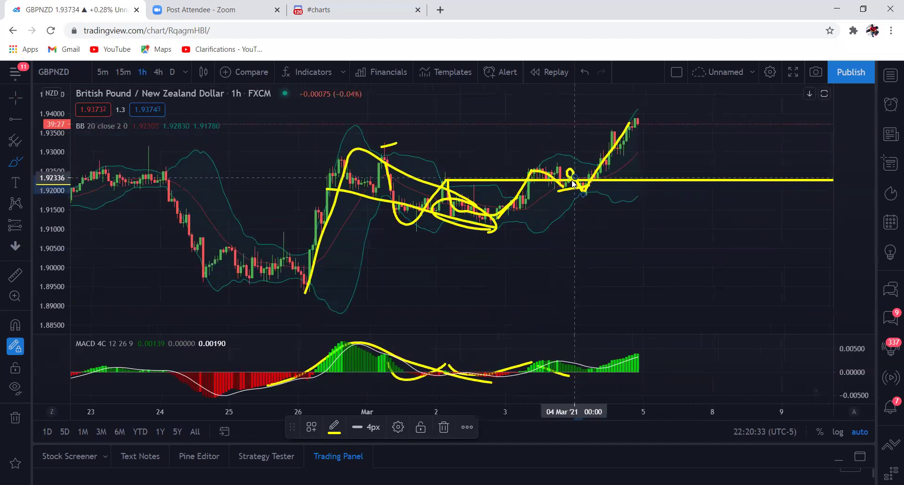
{"action": "mouse_move", "coordinate": [314, 294]}
{"action": "left_mouse_down"}
{"action": "mouse_move", "coordinate": [288, 285]}
{"action": "mouse_move", "coordinate": [305, 295]}
{"action": "left_mouse_up"}
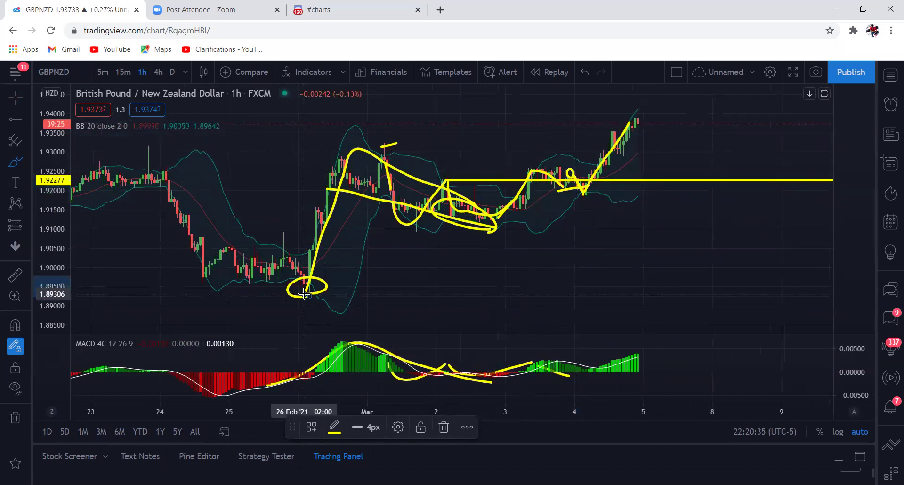
{"action": "mouse_move", "coordinate": [497, 228]}
{"action": "left_mouse_down"}
{"action": "mouse_move", "coordinate": [451, 230]}
{"action": "mouse_move", "coordinate": [522, 231]}
{"action": "left_mouse_up"}
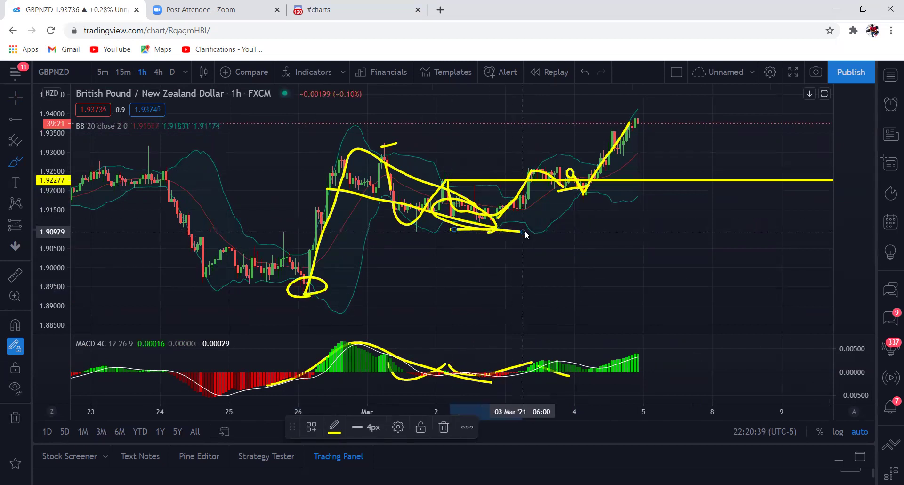
On the 15-minute interval, mark the 4 March cross above the ray and the low before it, and trace the rise to the latest candles.
{"action": "left_click", "coordinate": [123, 72]}
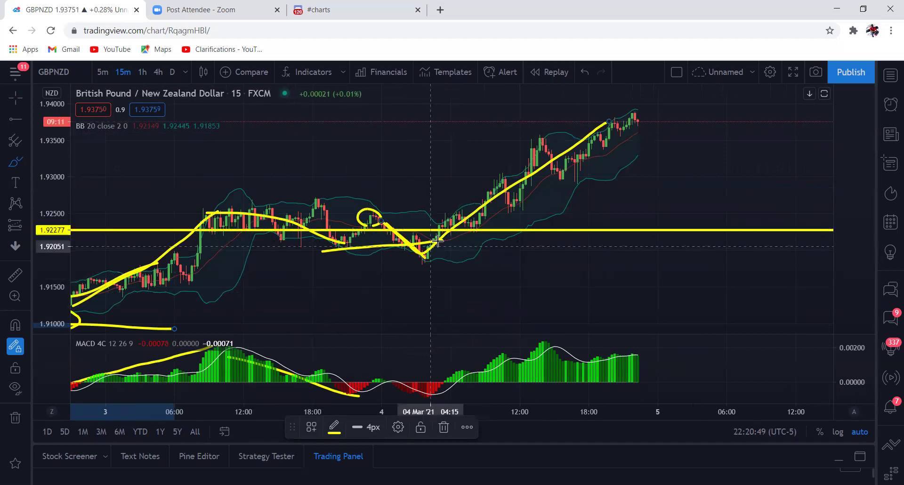
{"action": "left_click_drag", "start_coordinate": [435, 227], "coordinate": [452, 229]}
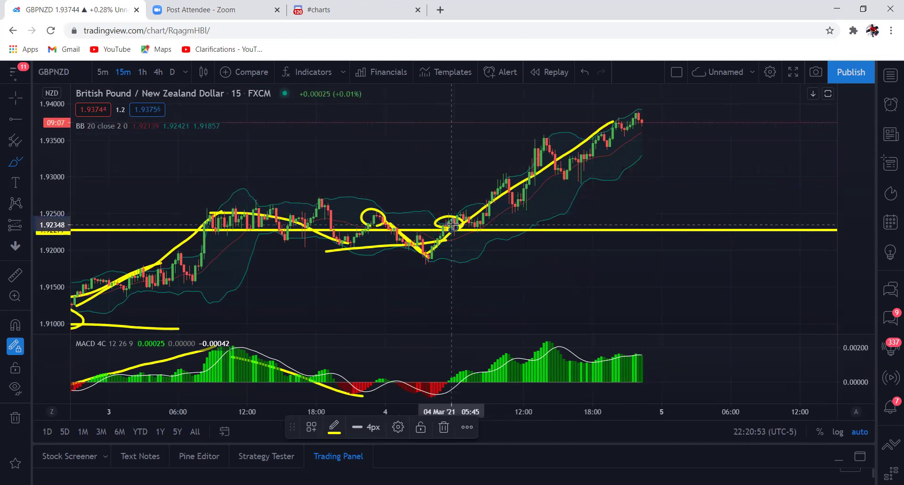
{"action": "left_click_drag", "start_coordinate": [413, 263], "coordinate": [451, 266]}
{"action": "left_click_drag", "start_coordinate": [461, 221], "coordinate": [633, 121]}
Measure the distance from the circled 3 March candles to the preceding low, and the rise from the 4 March cross to the latest high.
{"action": "left_click", "coordinate": [19, 277]}
{"action": "left_click", "coordinate": [375, 218]}
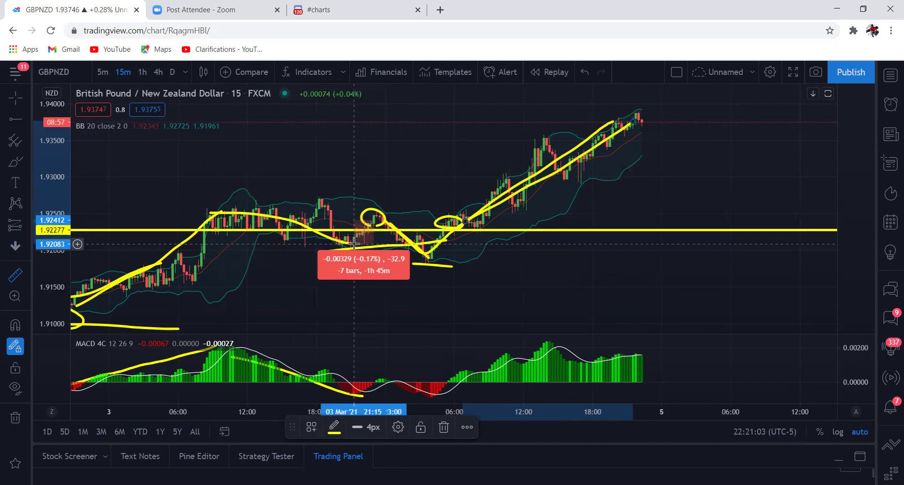
{"action": "left_click", "coordinate": [354, 244]}
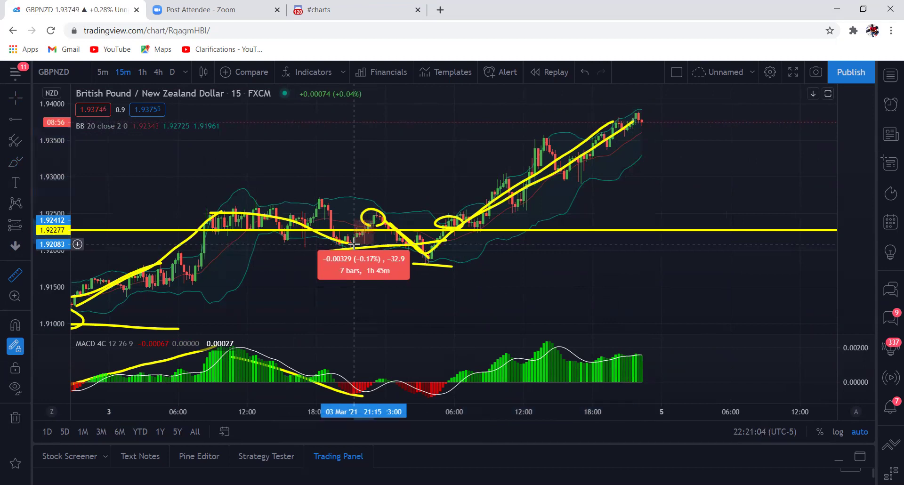
{"action": "left_click", "coordinate": [454, 222]}
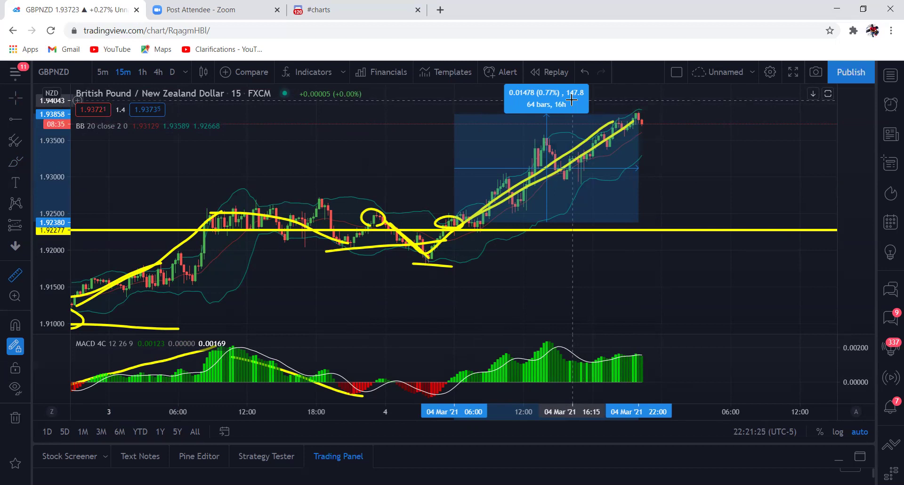
{"action": "scroll", "coordinate": [330, 207], "scroll_direction": "left", "scroll_amount": 5}
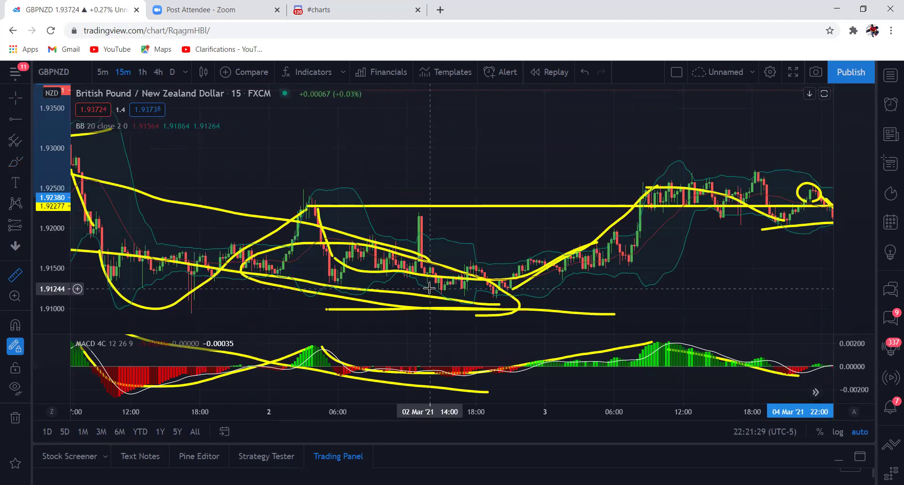
{"action": "scroll", "coordinate": [493, 298], "scroll_direction": "right", "scroll_amount": 4}
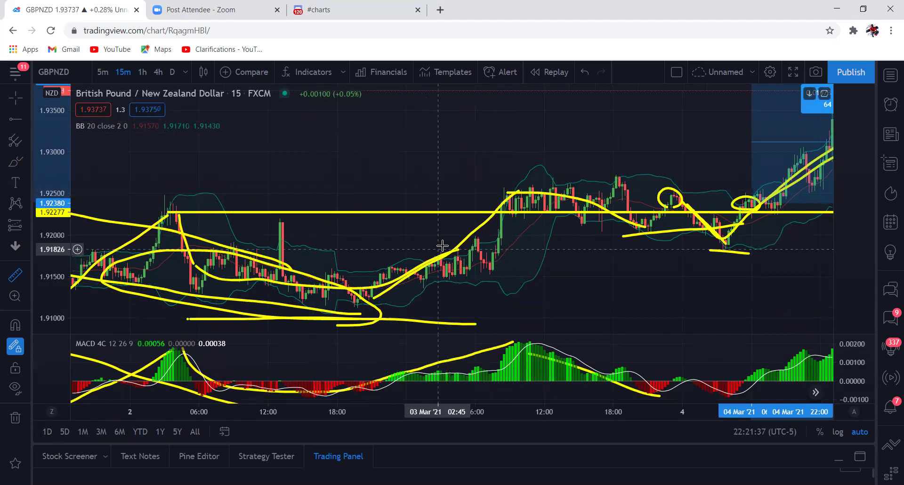
{"action": "scroll", "coordinate": [644, 226], "scroll_direction": "right", "scroll_amount": 1}
{"action": "scroll", "coordinate": [644, 226], "scroll_direction": "right", "scroll_amount": 7}
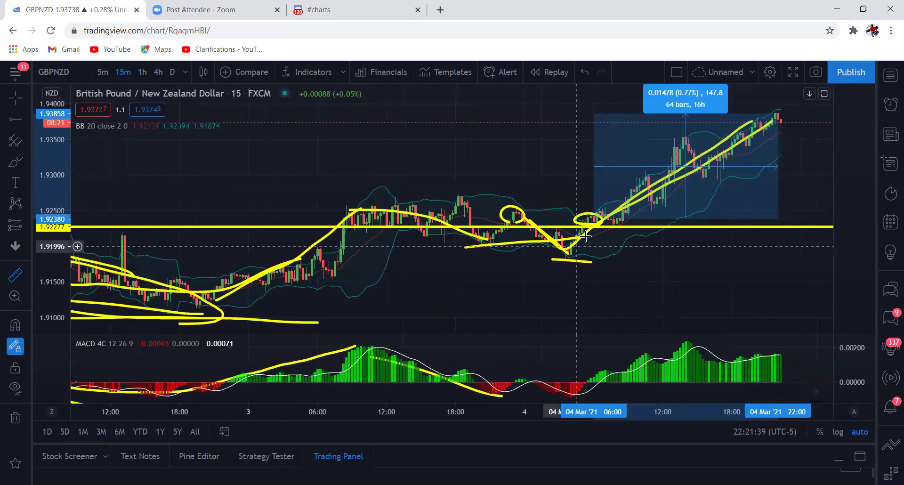
{"action": "scroll", "coordinate": [573, 228], "scroll_direction": "right", "scroll_amount": 2}
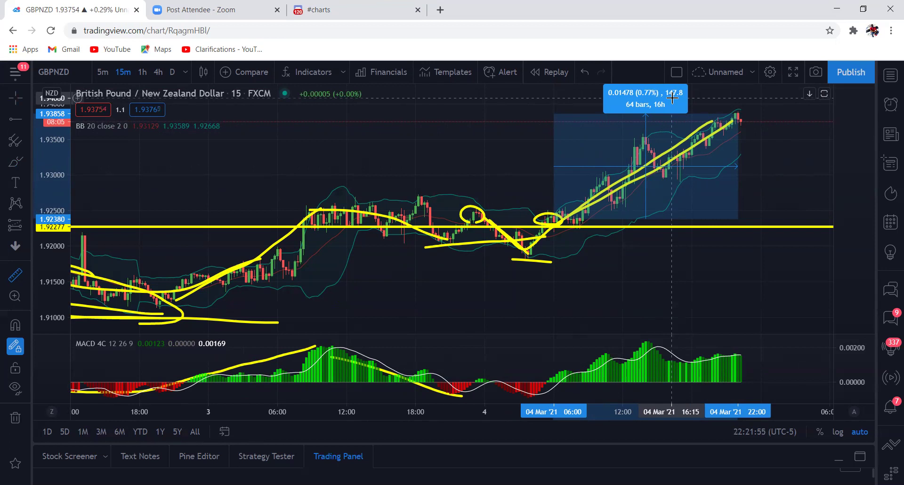
Change the chart symbol to XAUUSD on the 1-hour interval and clear its drawings.
{"action": "left_click", "coordinate": [56, 75]}
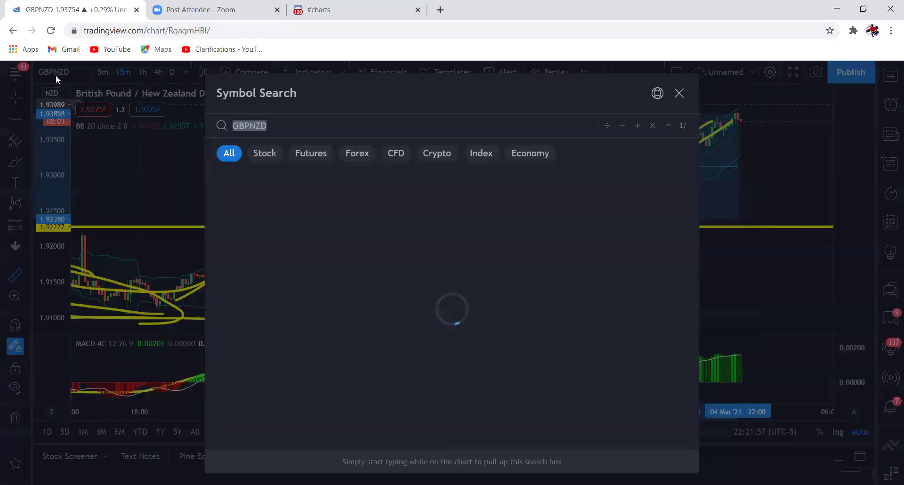
{"action": "type", "text": "XAUUSD"}
{"action": "key", "text": "Return"}
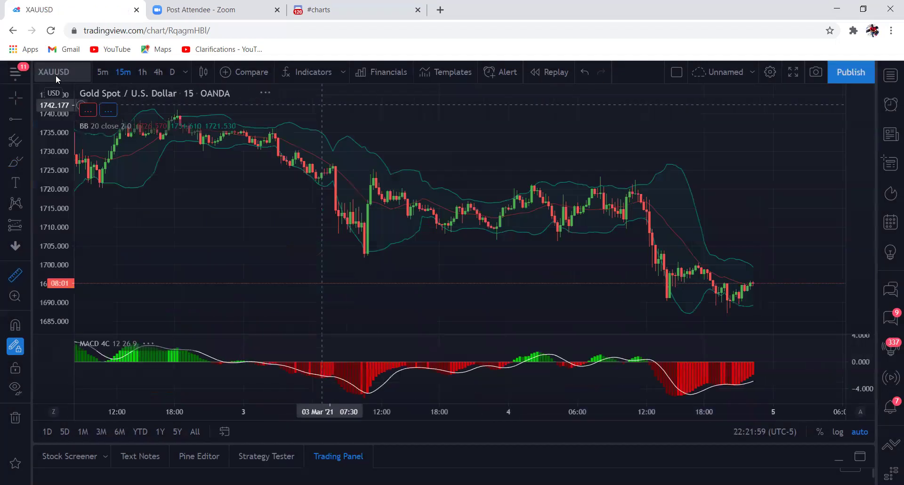
{"action": "left_click", "coordinate": [141, 69]}
{"action": "left_click", "coordinate": [15, 422]}
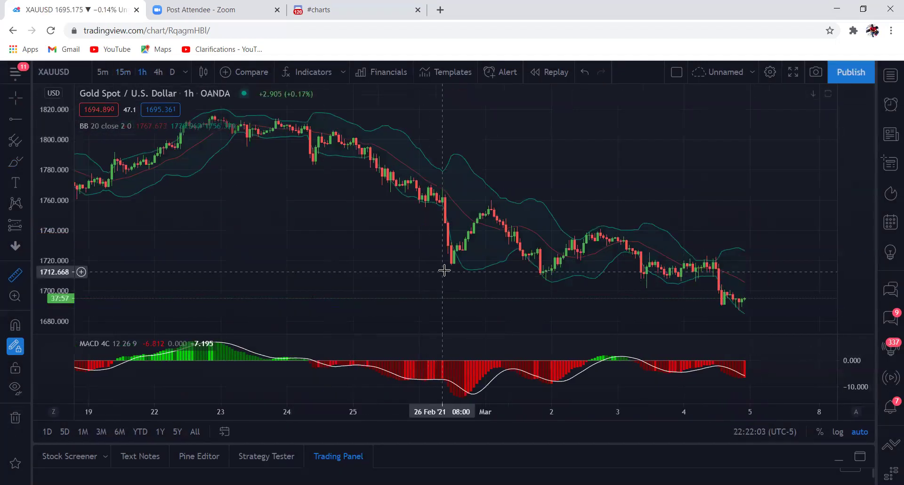
Brush along the gold price decline from 24 February to 1 March.
{"action": "scroll", "coordinate": [444, 267], "scroll_direction": "right", "scroll_amount": 5}
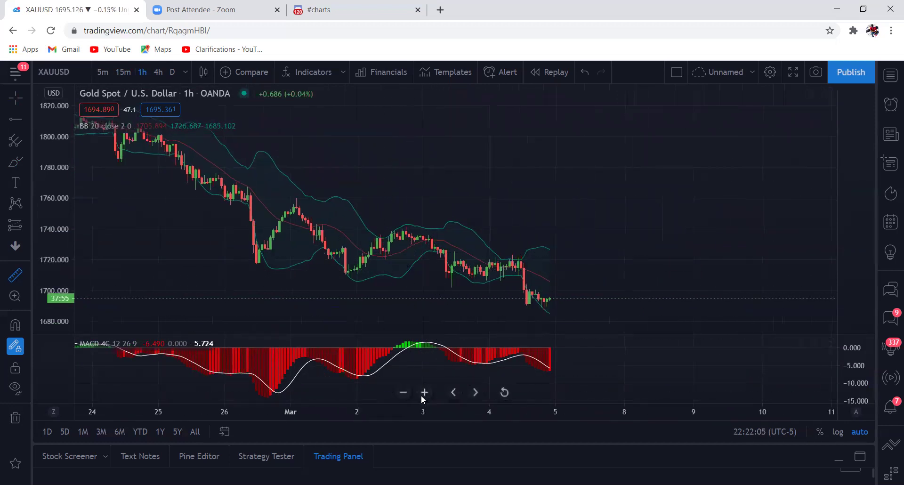
{"action": "left_click", "coordinate": [424, 392]}
{"action": "left_click", "coordinate": [424, 392]}
{"action": "scroll", "coordinate": [426, 278], "scroll_direction": "left", "scroll_amount": 5}
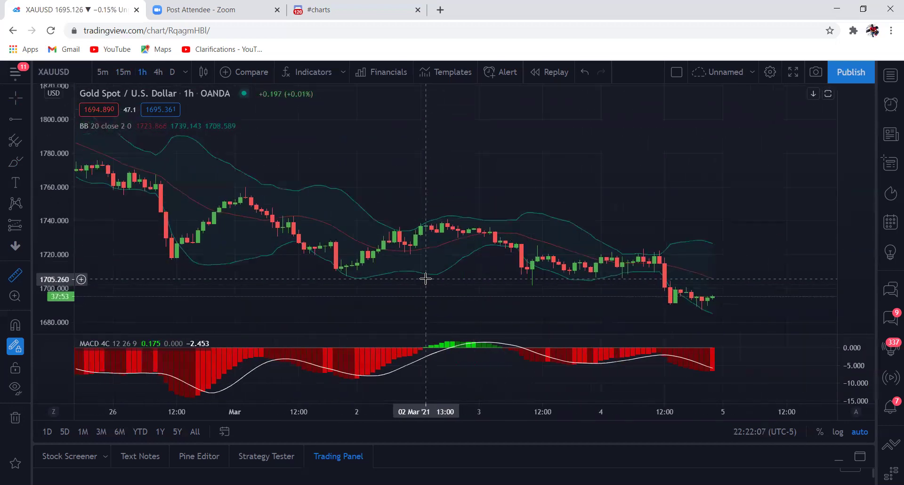
{"action": "left_click", "coordinate": [15, 161]}
{"action": "scroll", "coordinate": [208, 192], "scroll_direction": "up", "scroll_amount": 3}
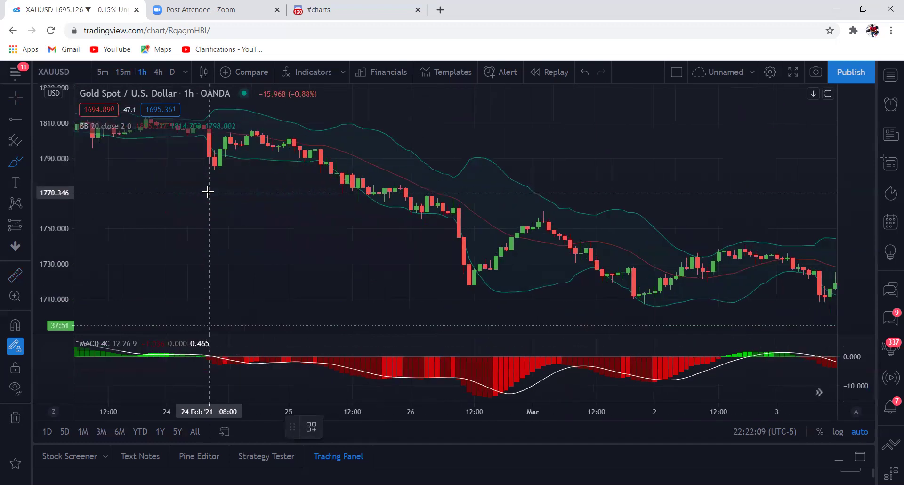
{"action": "scroll", "coordinate": [283, 170], "scroll_direction": "left", "scroll_amount": 5}
{"action": "left_click_drag", "start_coordinate": [360, 147], "coordinate": [716, 276]}
Trace the dip and recovery from 1 March to late 2 March on both the gold price and the MACD.
{"action": "scroll", "coordinate": [558, 280], "scroll_direction": "right", "scroll_amount": 5}
{"action": "mouse_move", "coordinate": [456, 274]}
{"action": "left_mouse_down"}
{"action": "mouse_move", "coordinate": [577, 278]}
{"action": "mouse_move", "coordinate": [633, 258]}
{"action": "left_mouse_up"}
{"action": "mouse_move", "coordinate": [445, 371]}
{"action": "left_mouse_down"}
{"action": "mouse_move", "coordinate": [579, 366]}
{"action": "mouse_move", "coordinate": [650, 344]}
{"action": "left_mouse_up"}
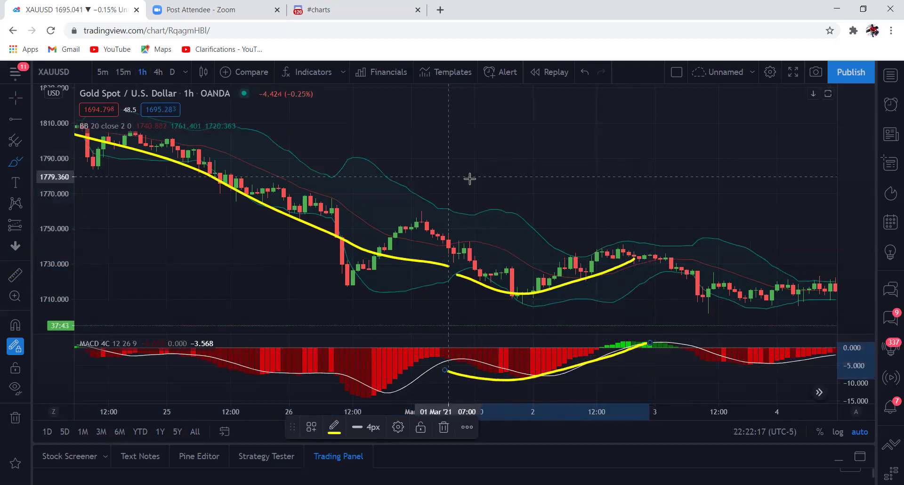
Circle the early 3 March candles crossing below the middle band, and trace the decline from there to the latest candles.
{"action": "scroll", "coordinate": [468, 177], "scroll_direction": "right", "scroll_amount": 5}
{"action": "left_click_drag", "start_coordinate": [482, 231], "coordinate": [477, 236]}
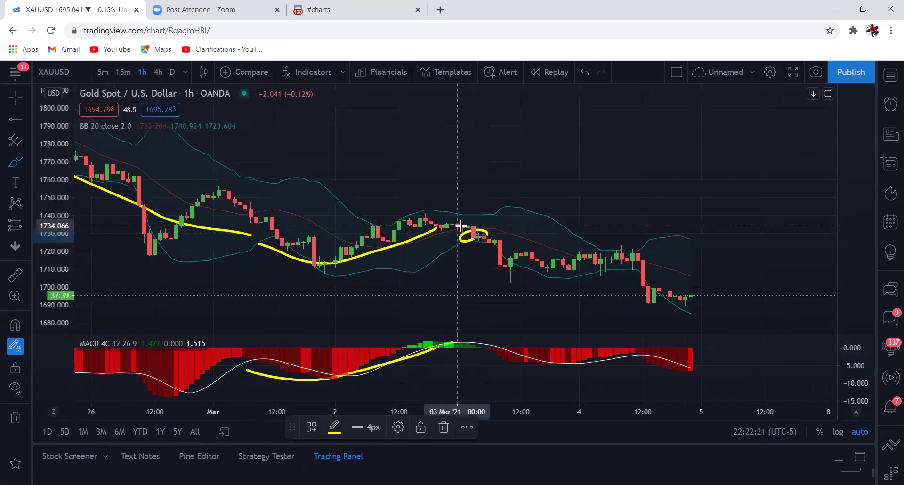
{"action": "mouse_move", "coordinate": [475, 231]}
{"action": "left_mouse_down"}
{"action": "mouse_move", "coordinate": [621, 256]}
{"action": "mouse_move", "coordinate": [690, 298]}
{"action": "left_mouse_up"}
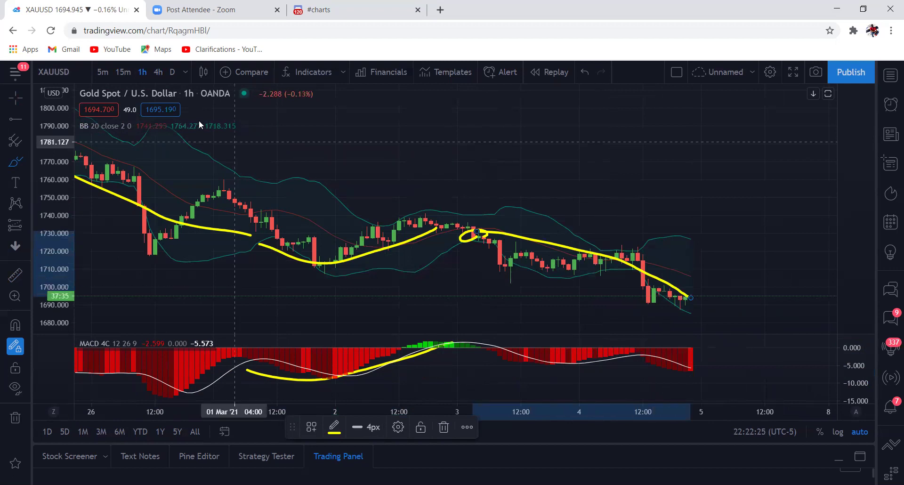
On the 15-minute gold chart, circle the late 2 March cross below the middle band and brush a short line above the peak at about 1741.6.
{"action": "left_click", "coordinate": [115, 74]}
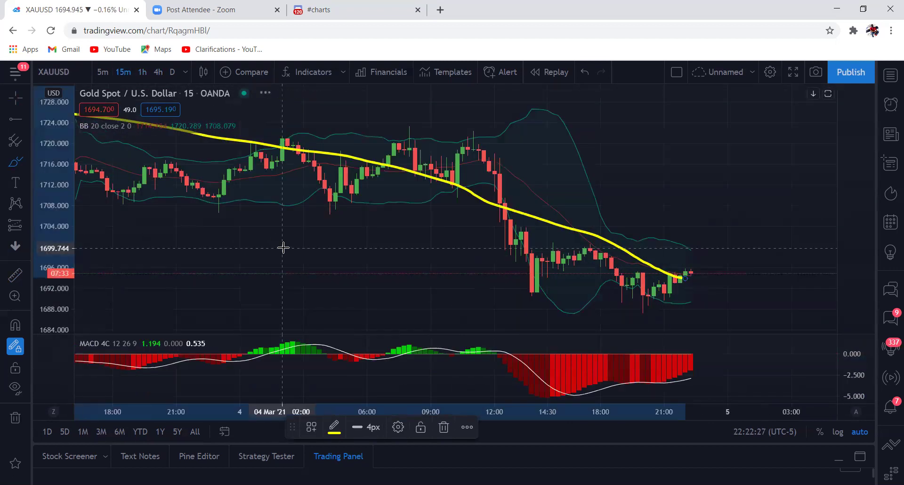
{"action": "scroll", "coordinate": [283, 248], "scroll_direction": "up", "scroll_amount": 5}
{"action": "scroll", "coordinate": [282, 247], "scroll_direction": "left", "scroll_amount": 5}
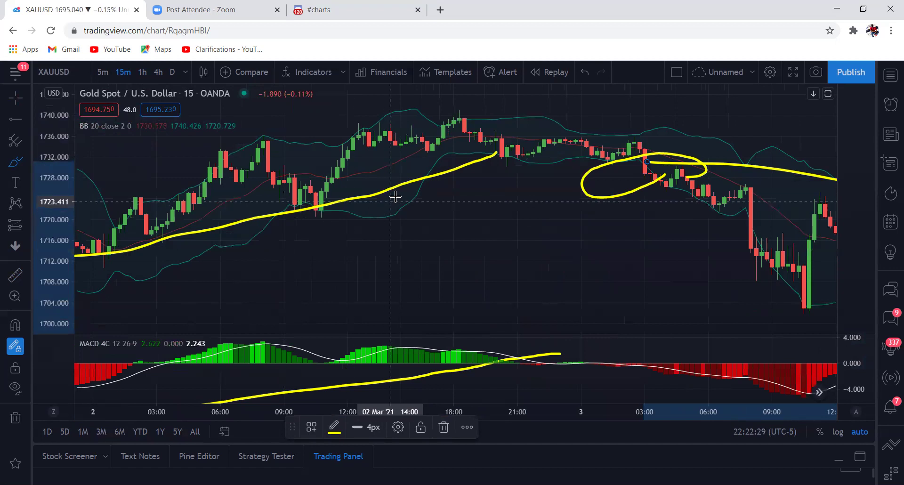
{"action": "mouse_move", "coordinate": [507, 147]}
{"action": "left_mouse_down"}
{"action": "mouse_move", "coordinate": [481, 147]}
{"action": "mouse_move", "coordinate": [513, 149]}
{"action": "mouse_move", "coordinate": [506, 155]}
{"action": "left_mouse_up"}
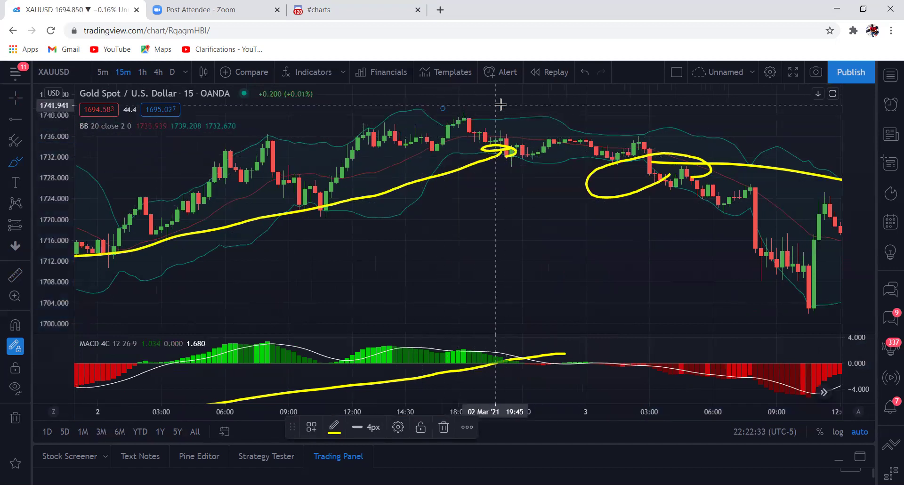
{"action": "left_click_drag", "start_coordinate": [442, 109], "coordinate": [495, 106]}
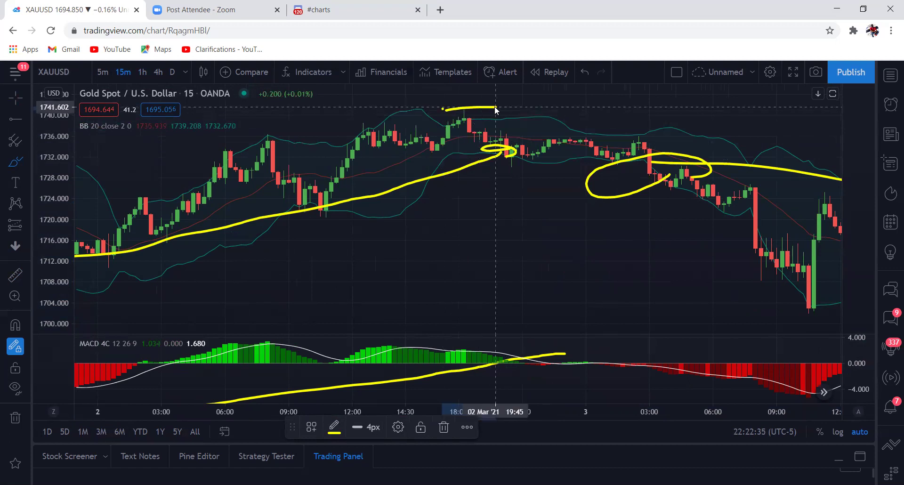
{"action": "scroll", "coordinate": [477, 118], "scroll_direction": "right", "scroll_amount": 5}
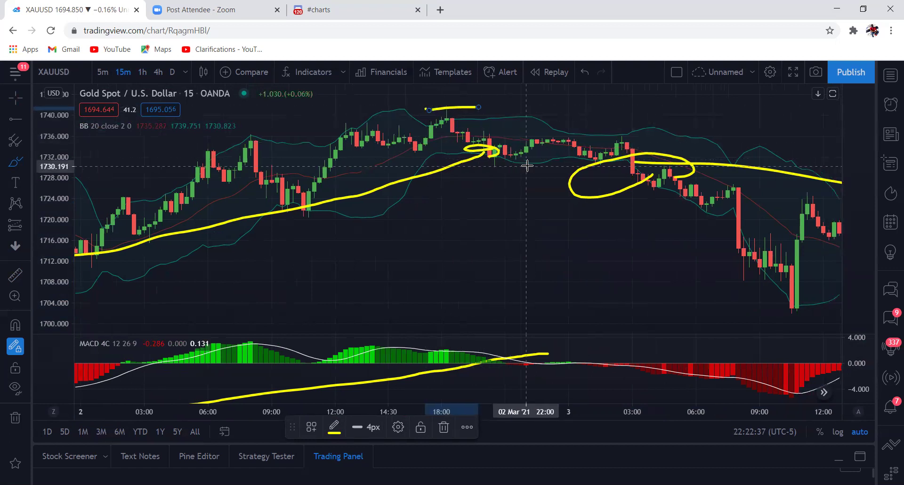
Return to the 1-hour gold chart and trace the decline from the late 2 March cross down to the latest candles.
{"action": "left_click", "coordinate": [143, 73]}
{"action": "scroll", "coordinate": [498, 162], "scroll_direction": "right", "scroll_amount": 10}
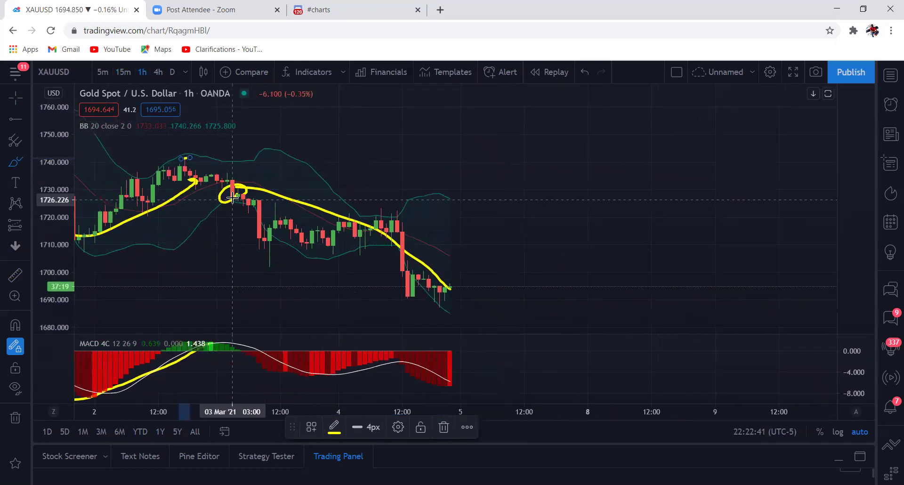
{"action": "left_click_drag", "start_coordinate": [229, 199], "coordinate": [234, 199]}
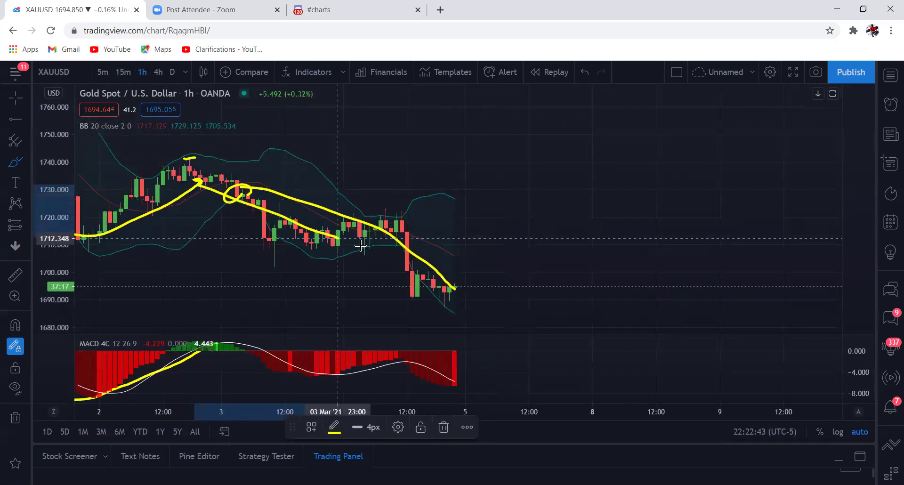
{"action": "scroll", "coordinate": [449, 302], "scroll_direction": "left", "scroll_amount": 4}
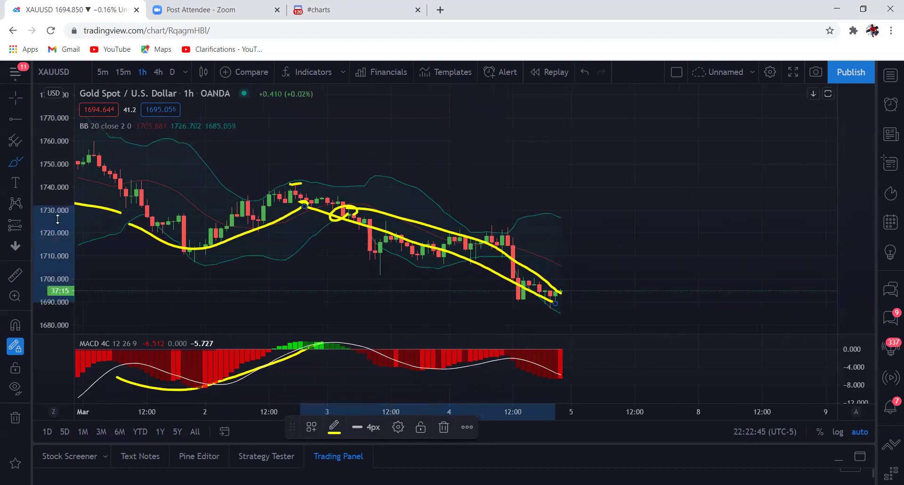
Measure the gold price drop from the 2 March 19:00 cross to the 4 March 16:00 lows, and clear the measurement.
{"action": "left_click", "coordinate": [11, 277]}
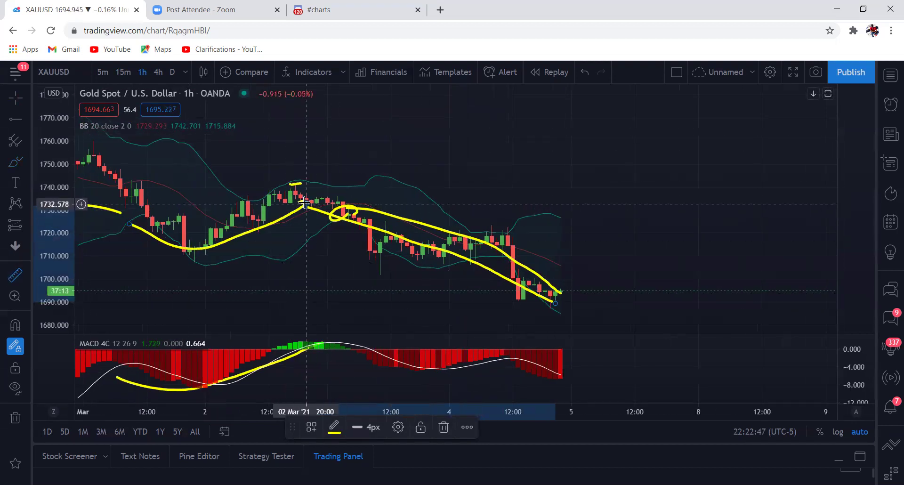
{"action": "left_click", "coordinate": [302, 203]}
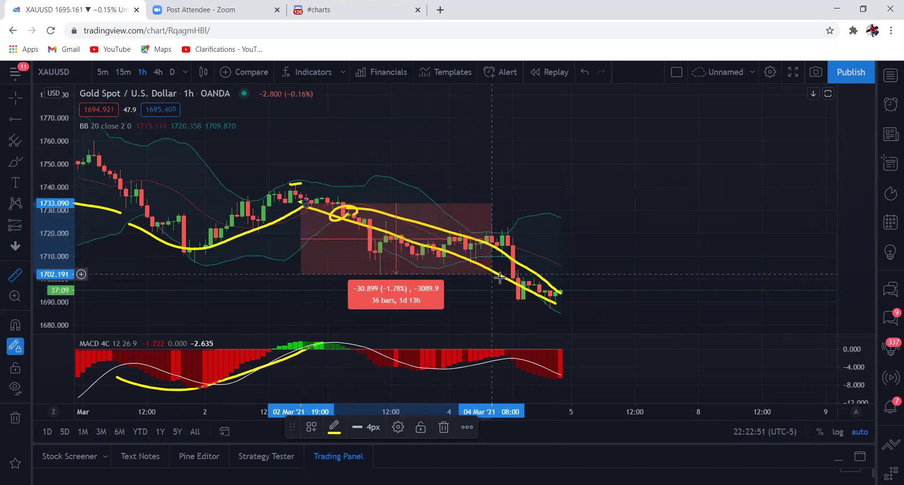
{"action": "left_click", "coordinate": [536, 296]}
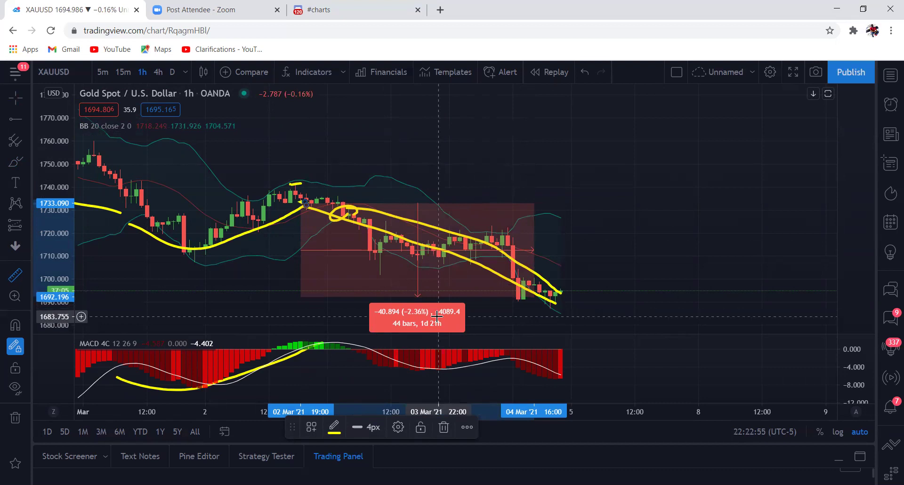
{"action": "left_click", "coordinate": [337, 181]}
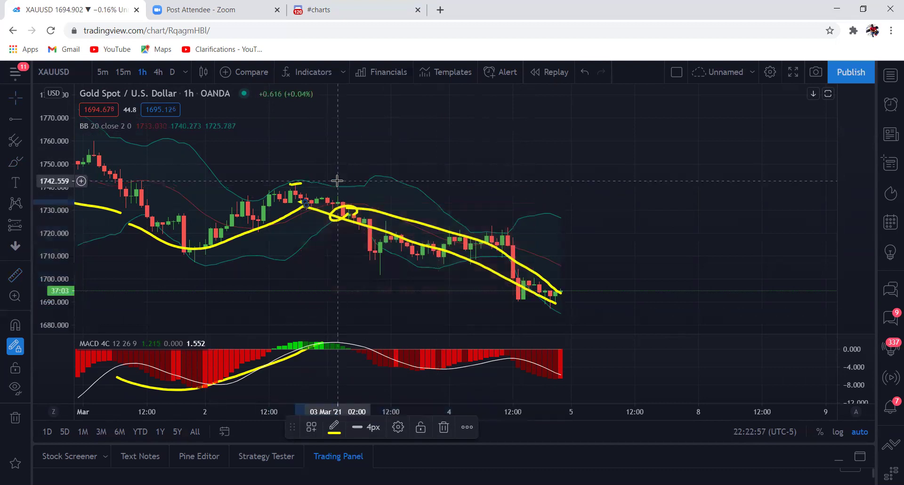
Remove all brush drawings from the 1-hour gold chart and review the price action from 24 February to the latest candles.
{"action": "scroll", "coordinate": [337, 181], "scroll_direction": "left", "scroll_amount": 5}
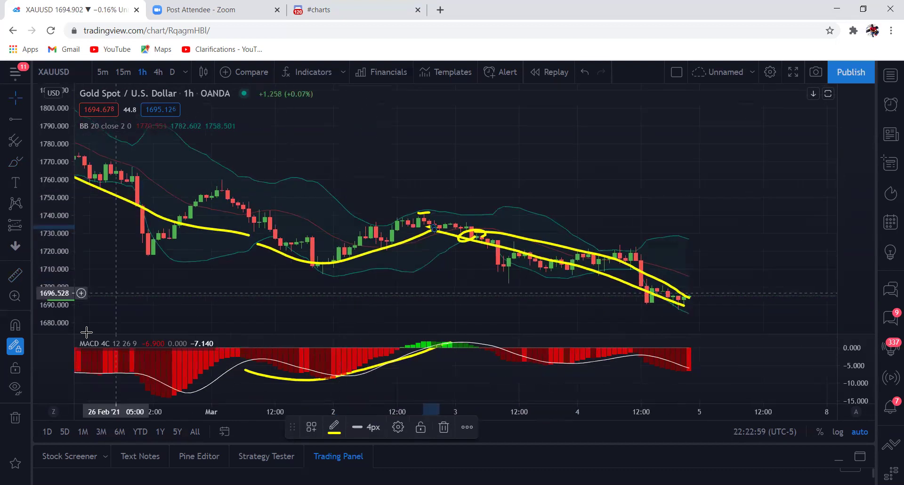
{"action": "left_click", "coordinate": [13, 420]}
{"action": "scroll", "coordinate": [352, 176], "scroll_direction": "left", "scroll_amount": 10}
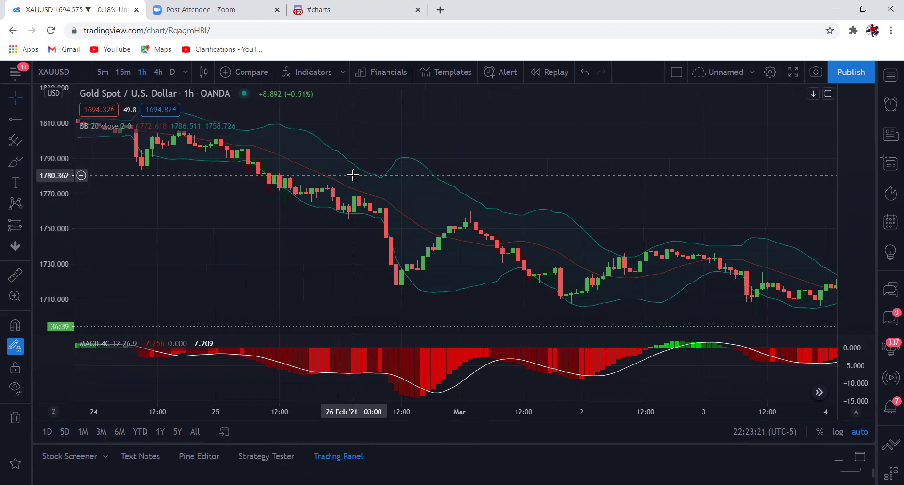
{"action": "scroll", "coordinate": [509, 282], "scroll_direction": "right", "scroll_amount": 5}
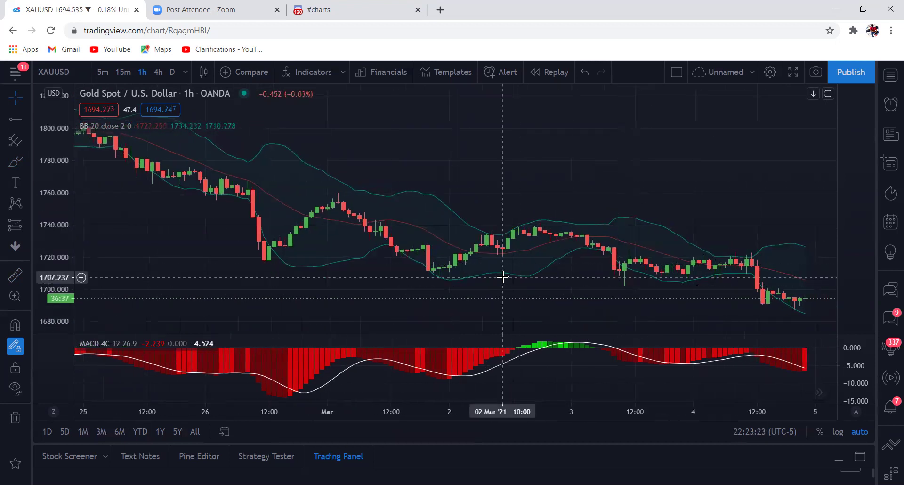
{"action": "scroll", "coordinate": [503, 277], "scroll_direction": "right", "scroll_amount": 3}
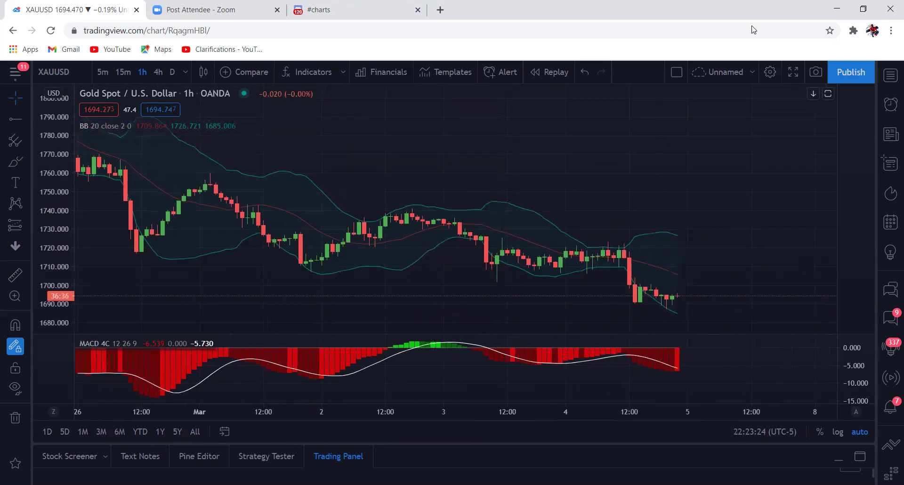